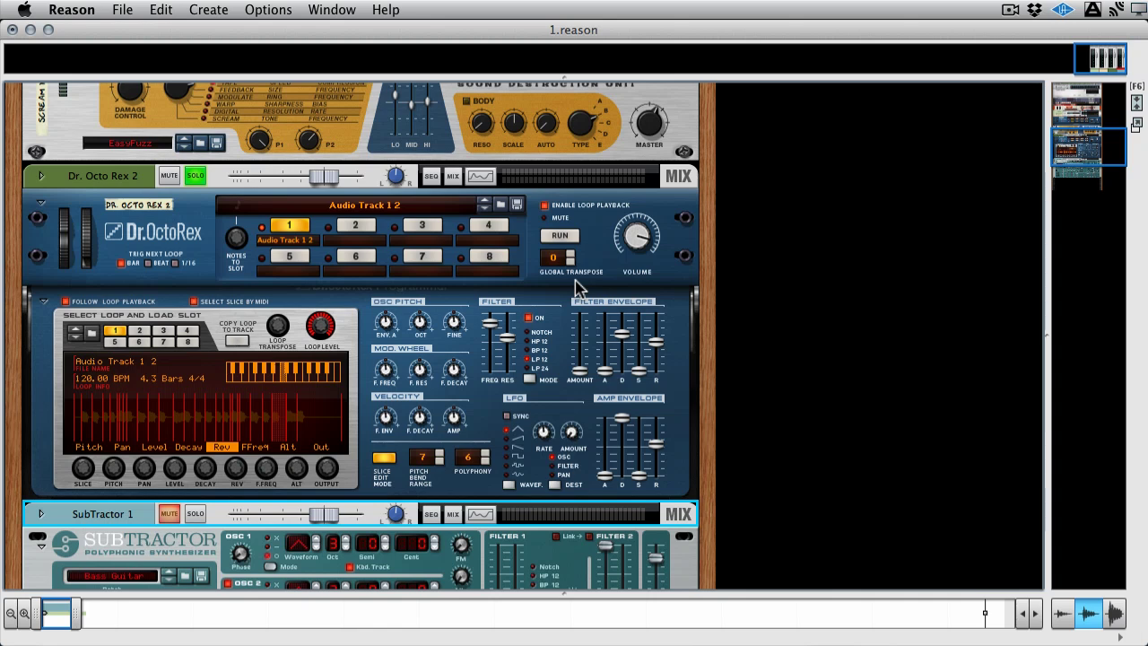
# Flip to the rack's back and expand the Dr. Octo Rex 2 mixer channel to show its inputs
pyautogui.press('Tab')
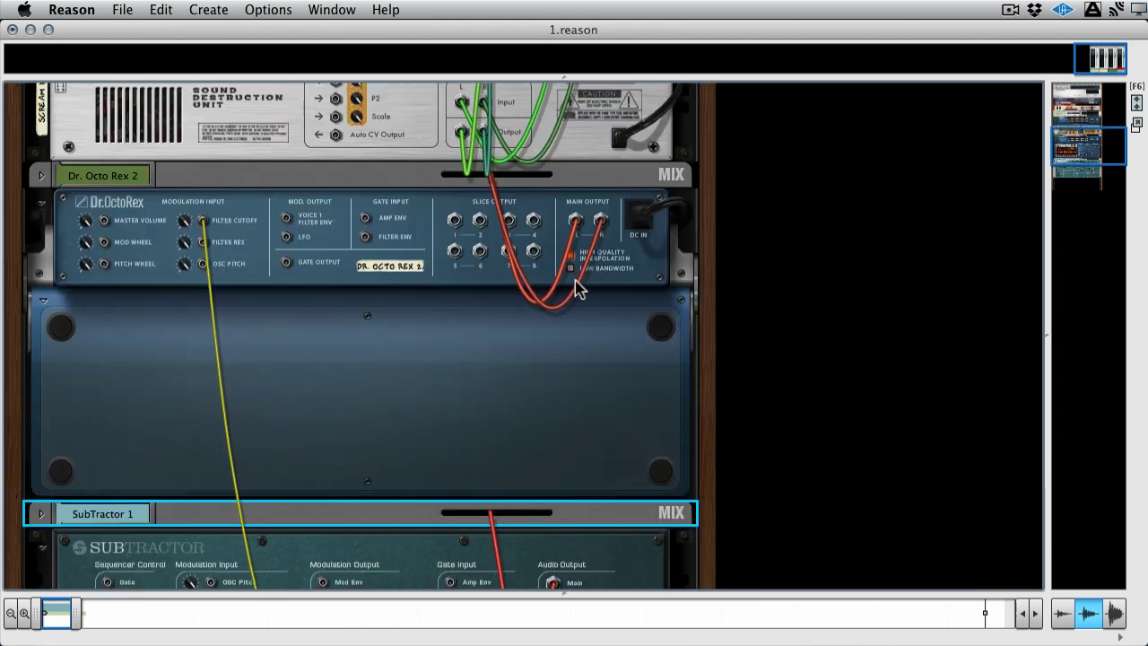
pyautogui.scroll(3, 577, 288)
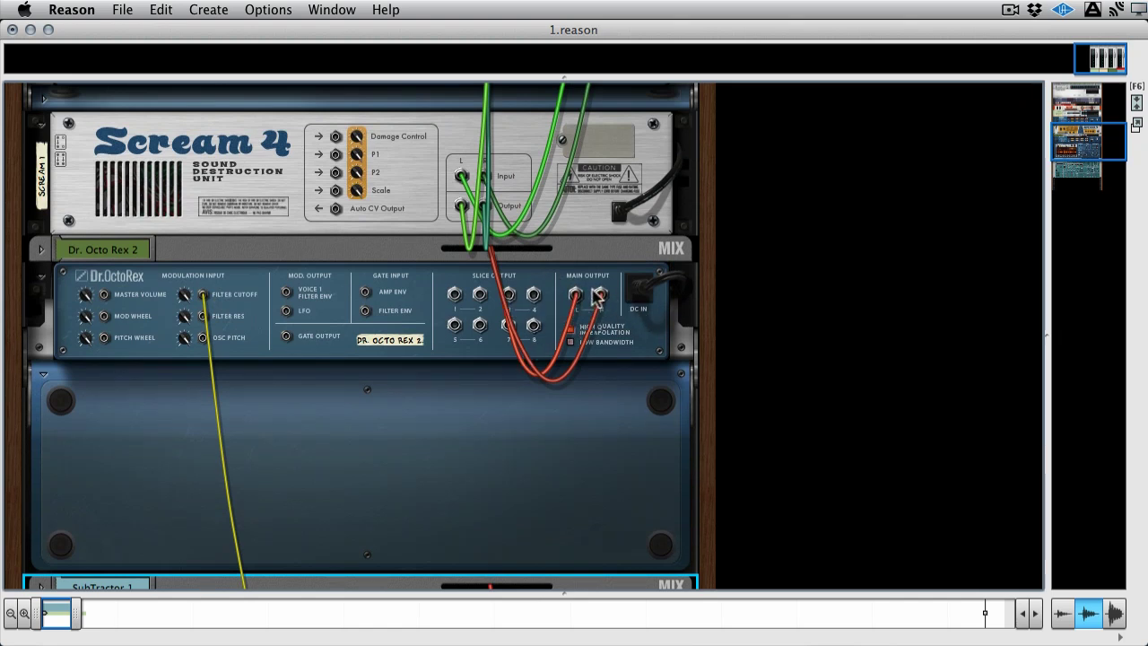
pyautogui.click(40, 249)
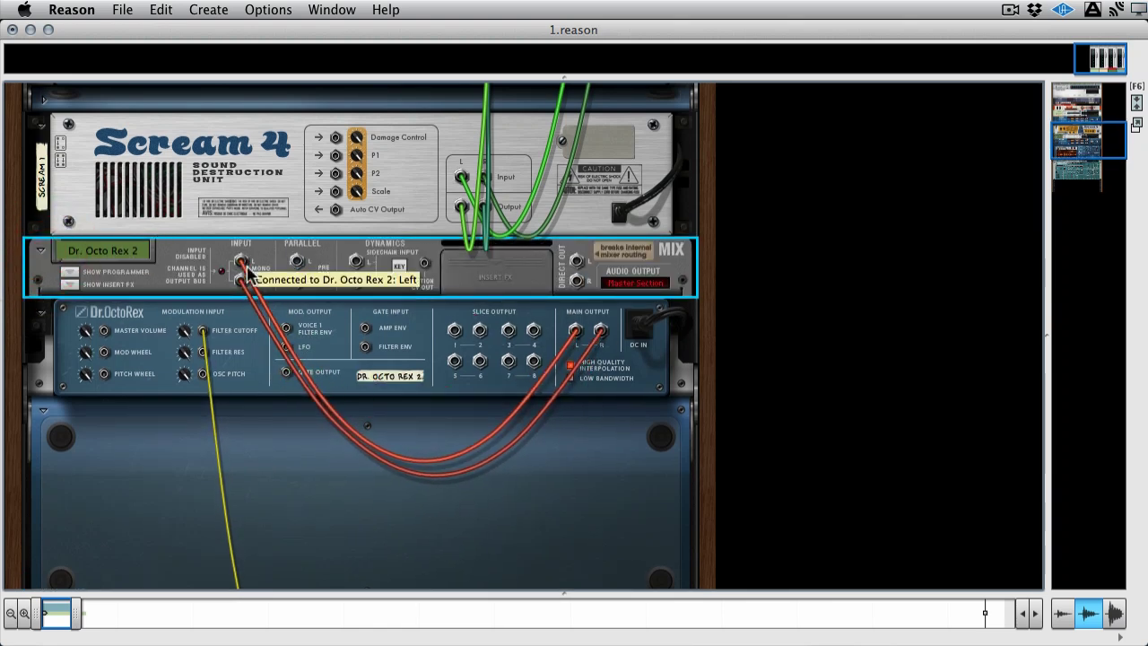
# Scroll up and down the rear of the rack to review the Dr. OctoRex and SubTractor cabling
pyautogui.scroll(-1, 247, 273)
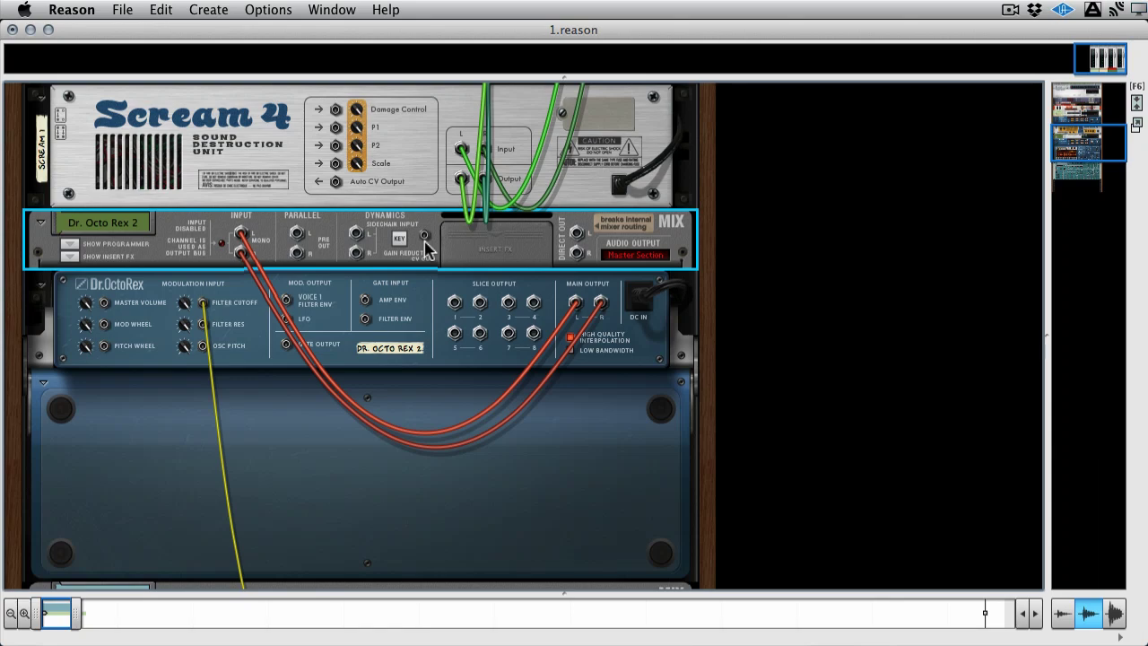
pyautogui.scroll(-5, 426, 251)
pyautogui.scroll(3, 428, 249)
pyautogui.scroll(-1, 428, 249)
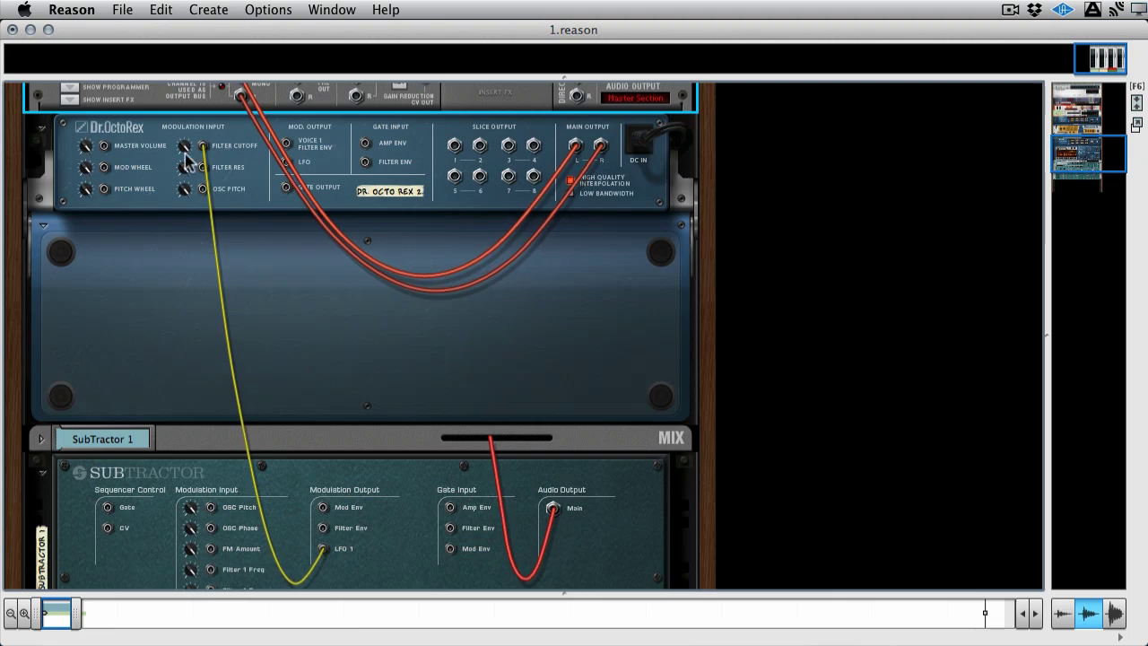
# Zero Dr. OctoRex's Filter Cutoff mod input, turn off Slice Edit Mode, and start the loop
pyautogui.click(182, 173)
pyautogui.moveTo(182, 173); pyautogui.dragTo(200, 287)
pyautogui.press('Tab')
pyautogui.scroll(2, 531, 388)
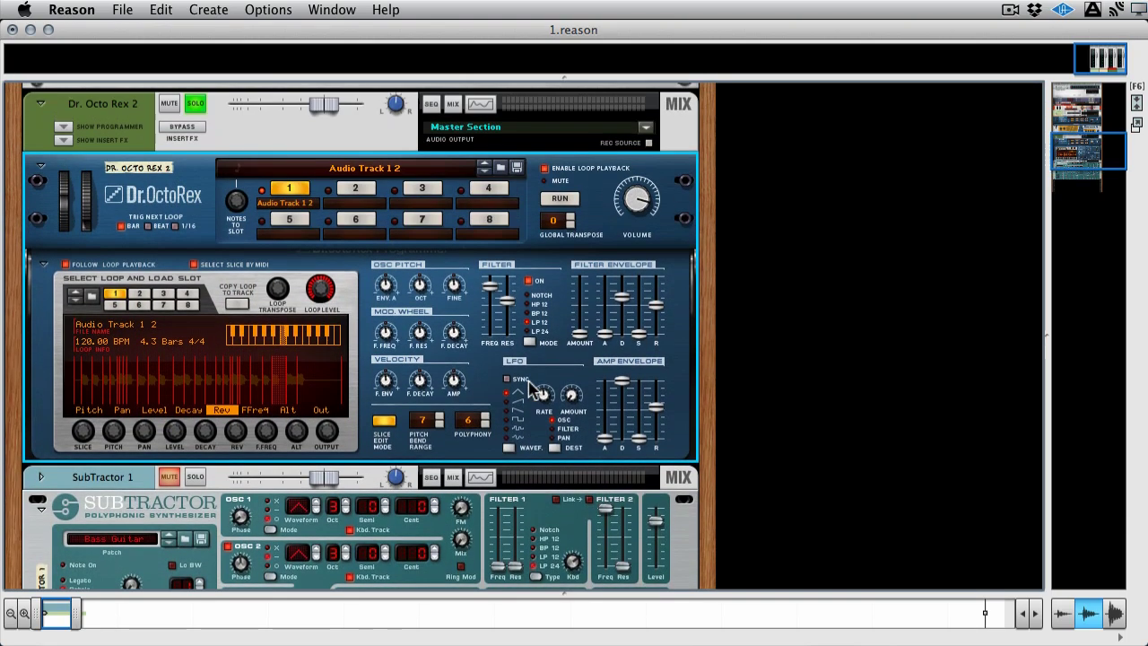
pyautogui.click(384, 420)
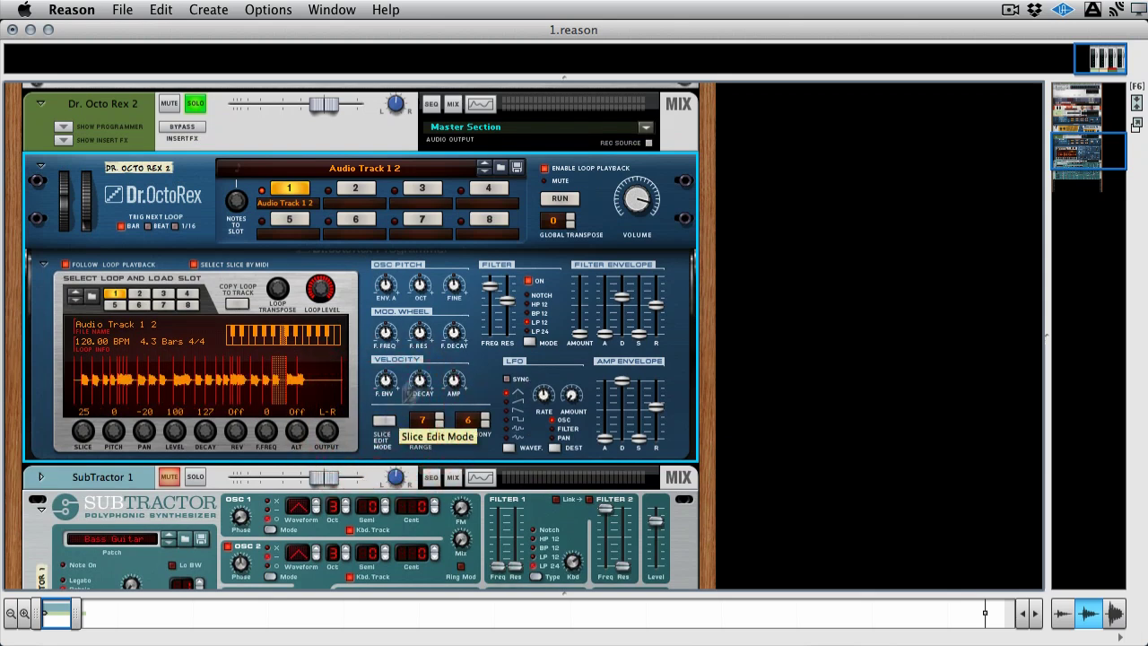
pyautogui.click(557, 198)
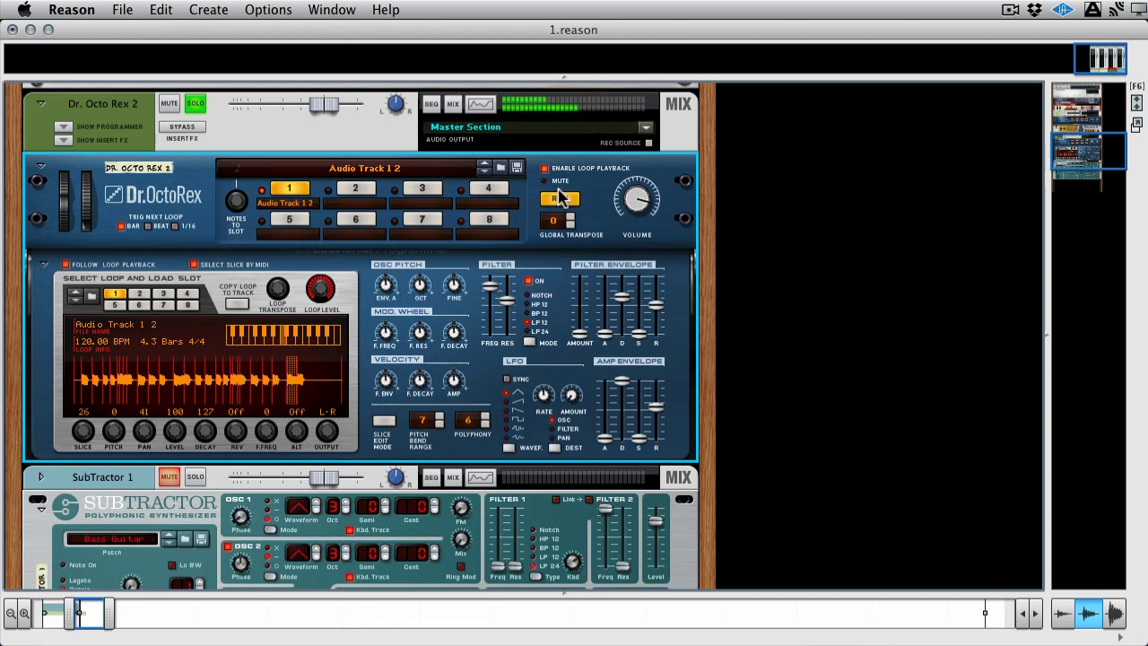
# Raise the Dr. OctoRex volume to 127 and set filter resonance to 81
pyautogui.moveTo(507, 300); pyautogui.dragTo(507, 332)
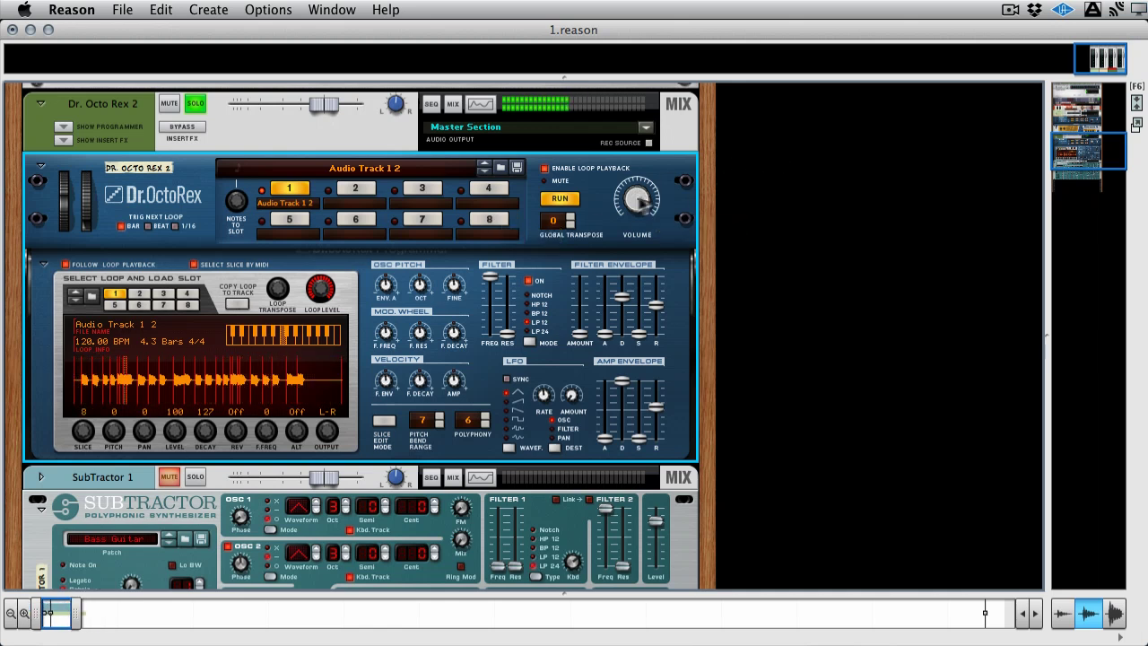
pyautogui.moveTo(638, 199); pyautogui.dragTo(653, 134)
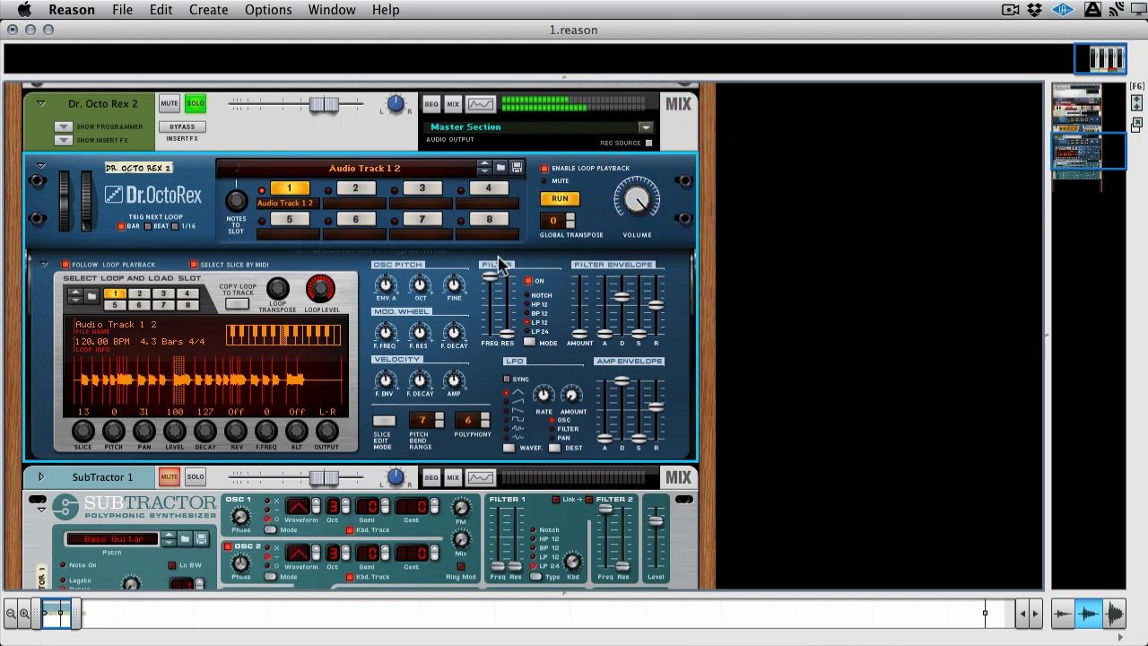
pyautogui.moveTo(506, 331); pyautogui.dragTo(490, 271)
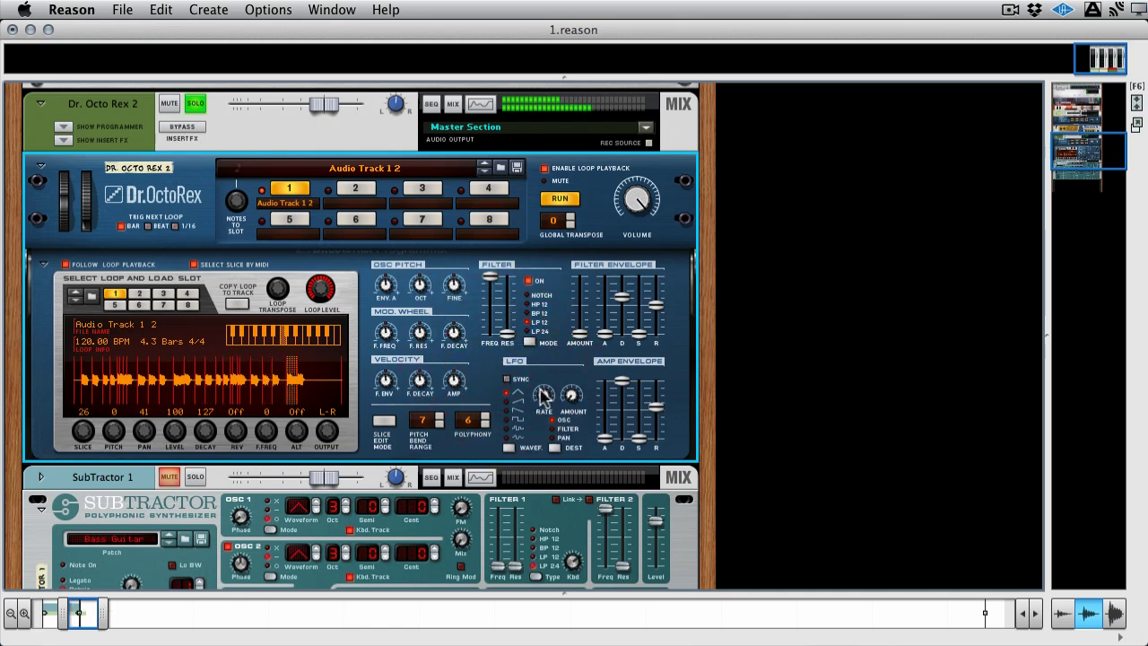
# Turn on LFO Sync, set LFO Amount to about 54, adjust the rate, and open Filter Freq fully
pyautogui.click(508, 379)
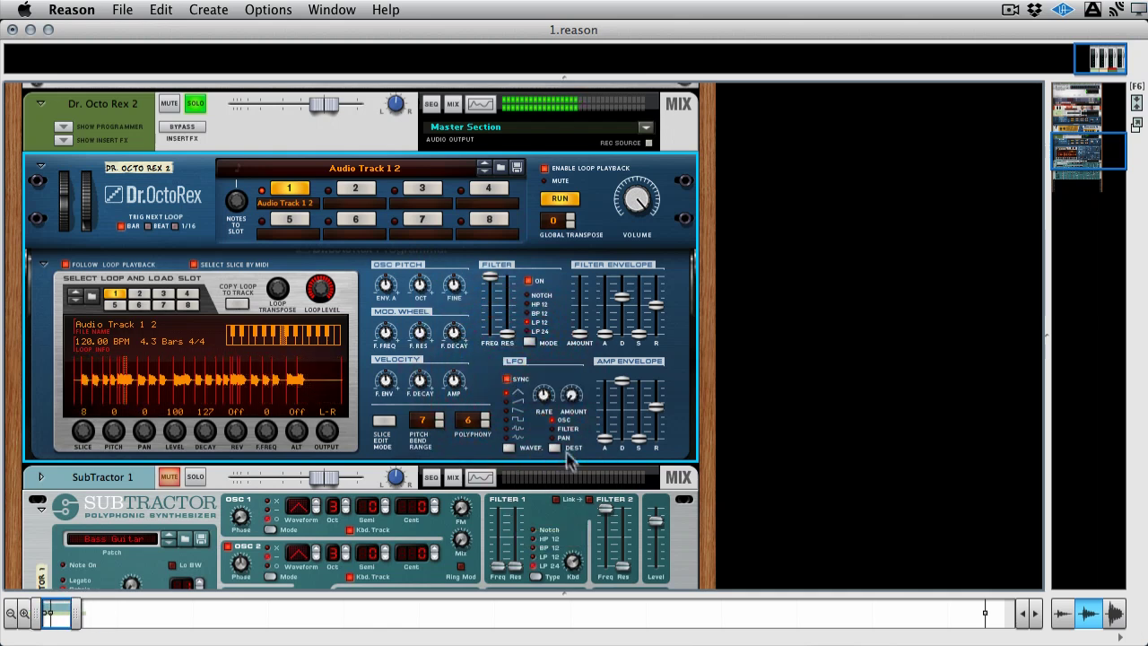
pyautogui.moveTo(574, 375); pyautogui.dragTo(580, 332)
pyautogui.moveTo(545, 394); pyautogui.dragTo(546, 384)
pyautogui.moveTo(570, 395)
pyautogui.mouseDown()
pyautogui.moveTo(570, 409)
pyautogui.moveTo(550, 403)
pyautogui.moveTo(572, 372)
pyautogui.moveTo(573, 399)
pyautogui.mouseUp()
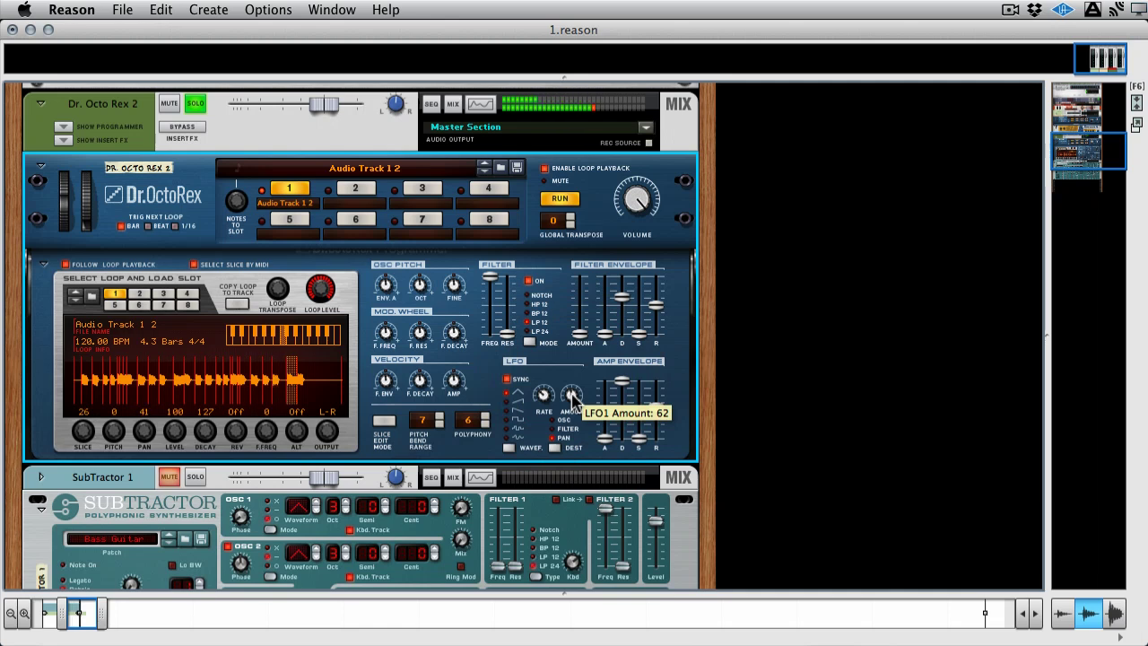
pyautogui.moveTo(487, 281); pyautogui.dragTo(487, 251)
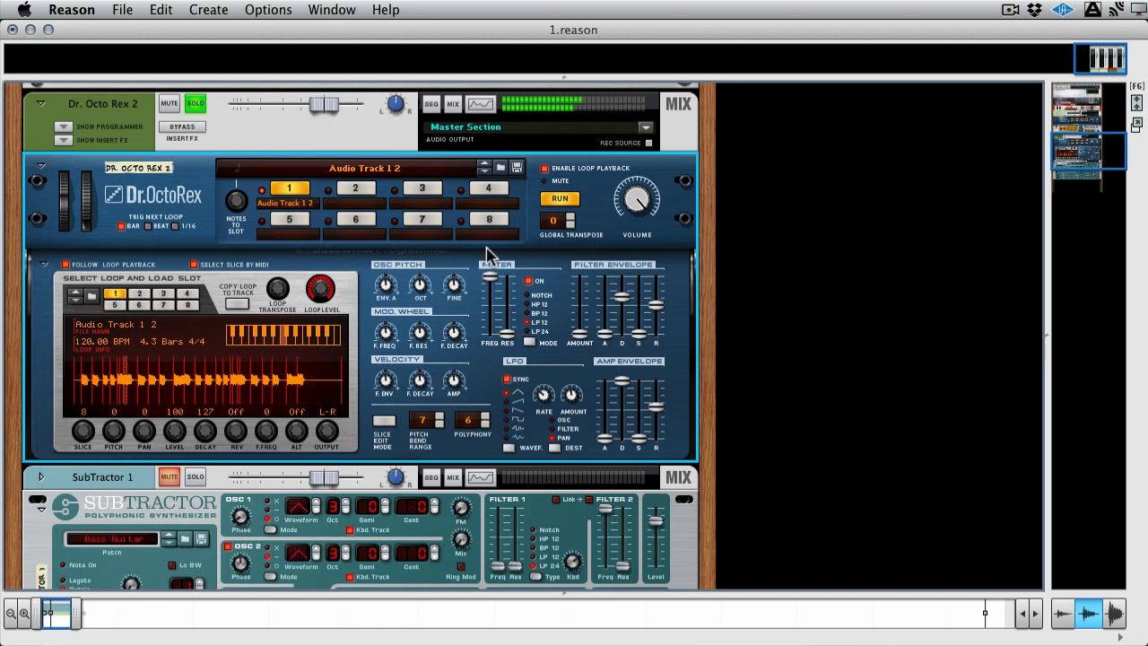
pyautogui.scroll(-3, 430, 359)
# On the rack back, cable SubTractor 1's LFO 1 output to Dr. OctoRex's Filter Cutoff modulation input
pyautogui.scroll(-7, 429, 359)
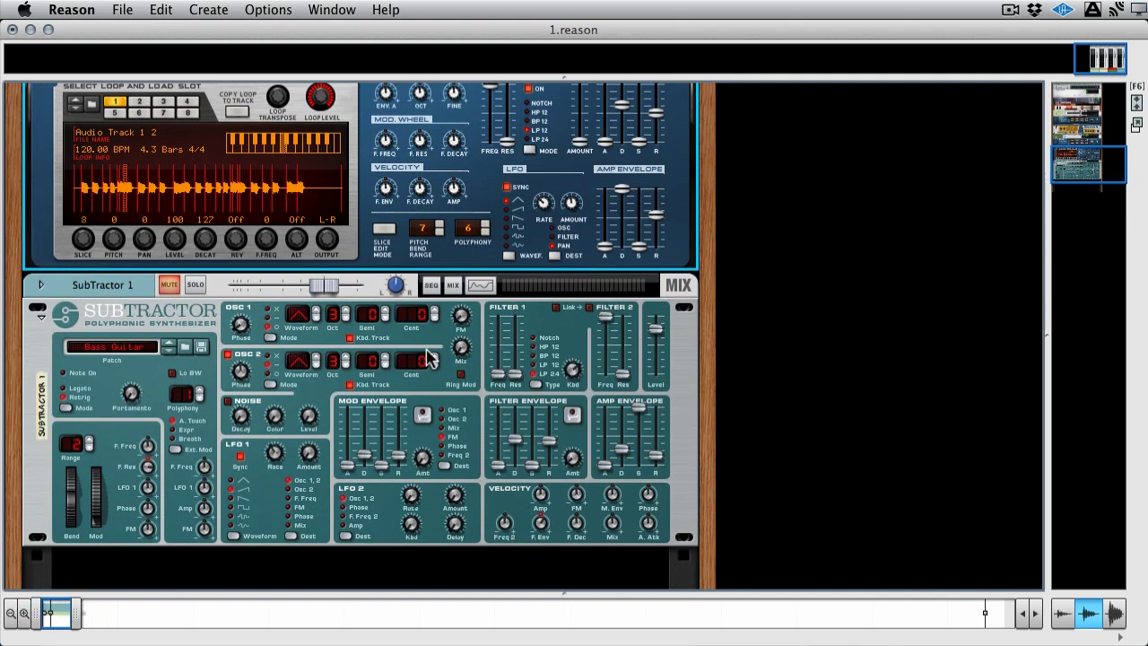
pyautogui.press('Tab')
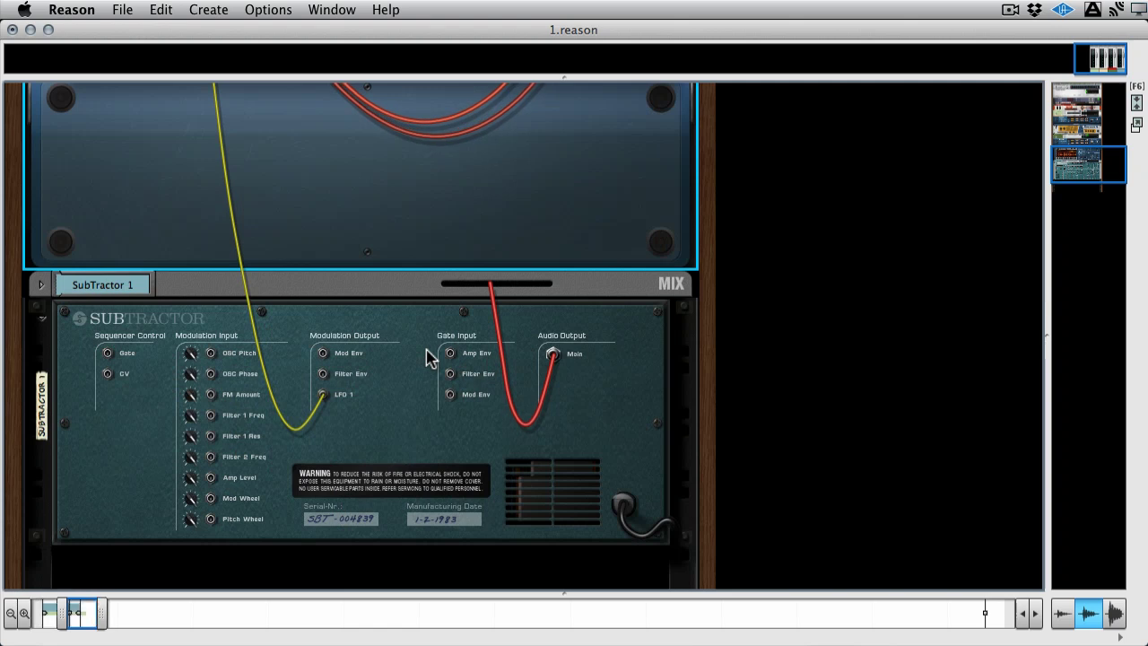
pyautogui.scroll(2, 437, 417)
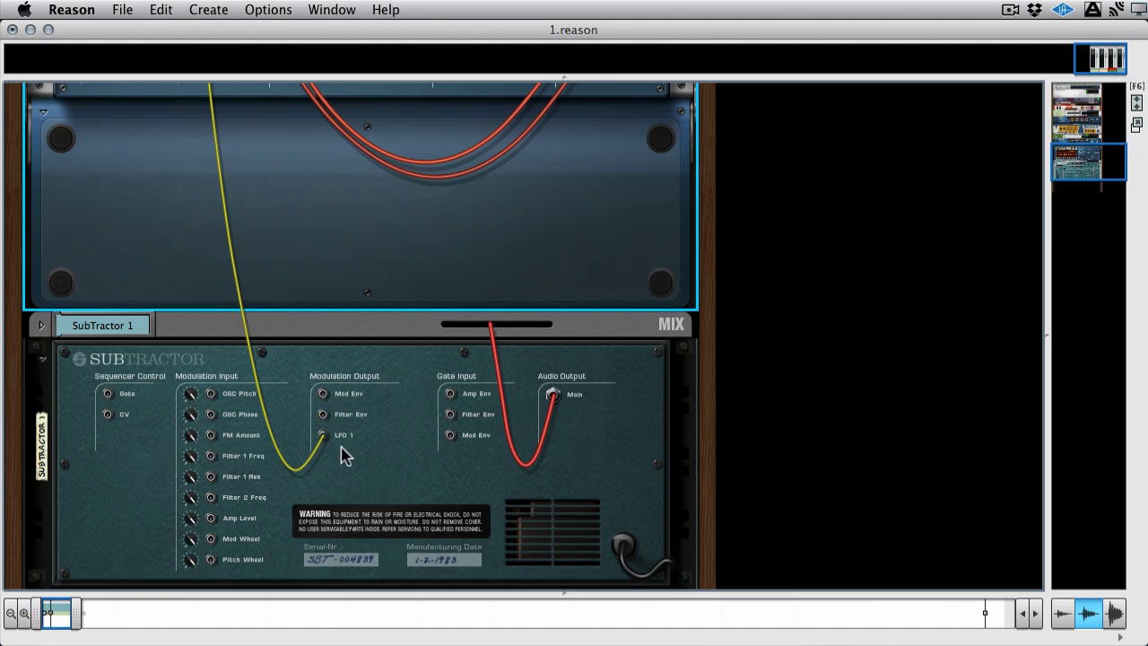
pyautogui.press('Tab')
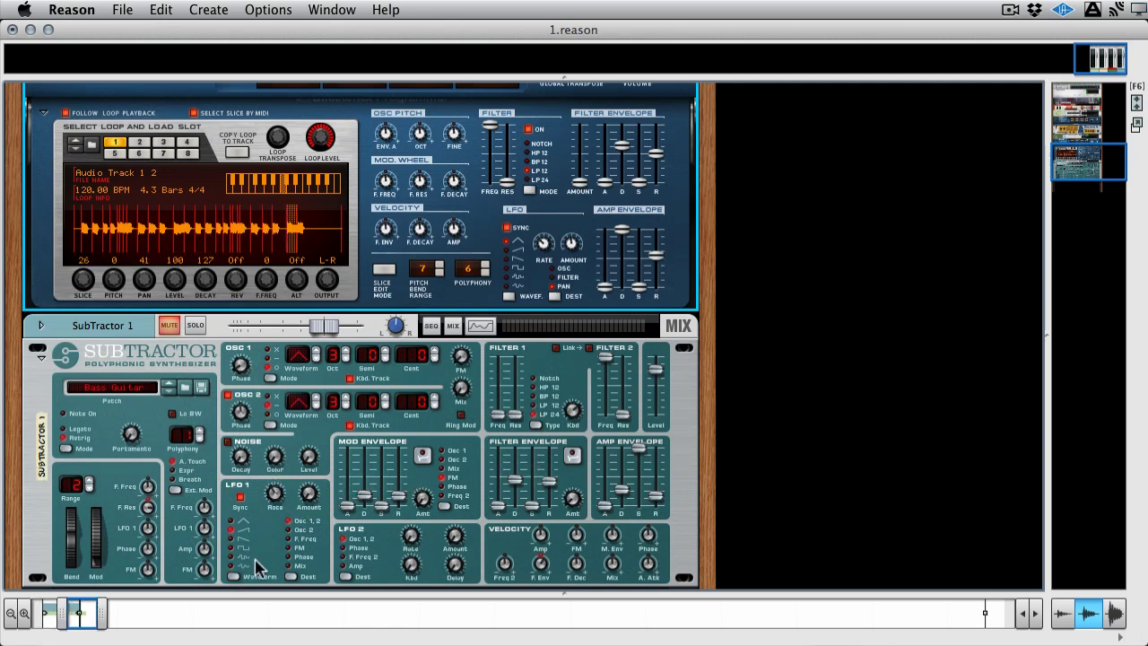
pyautogui.press('Tab')
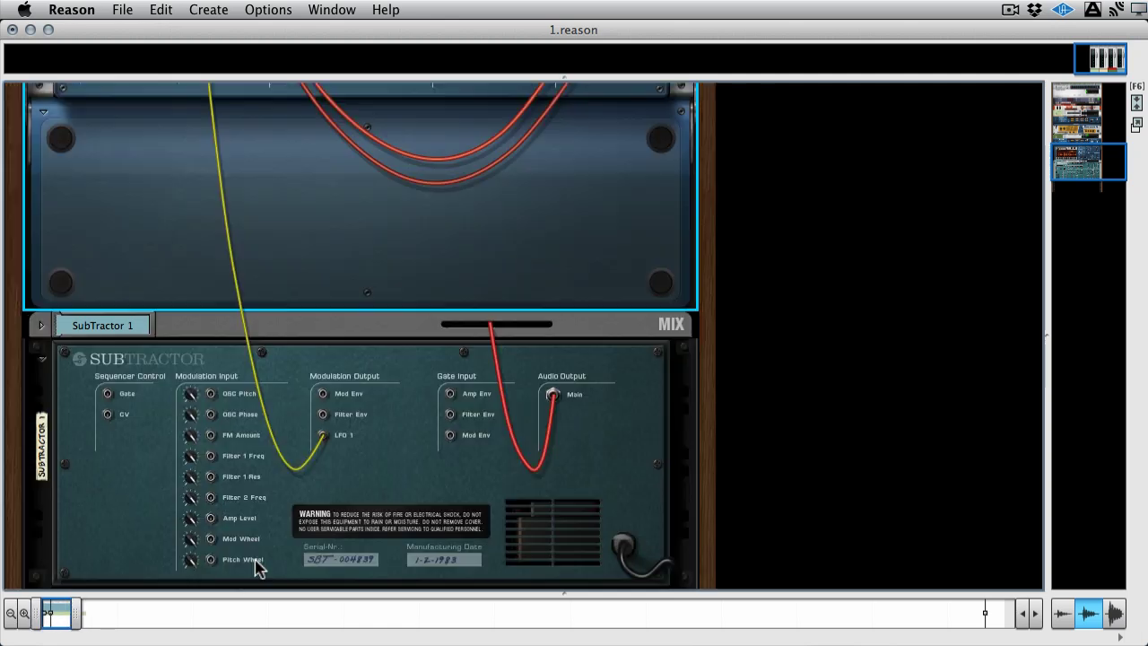
pyautogui.scroll(3, 255, 565)
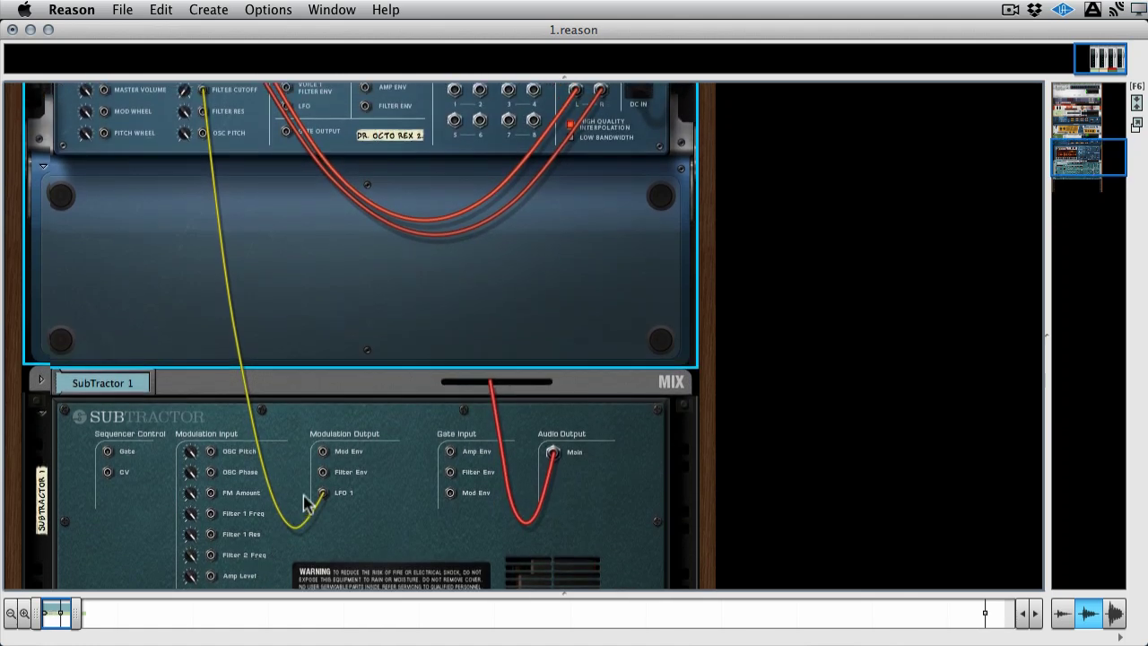
pyautogui.moveTo(327, 499); pyautogui.dragTo(203, 197)
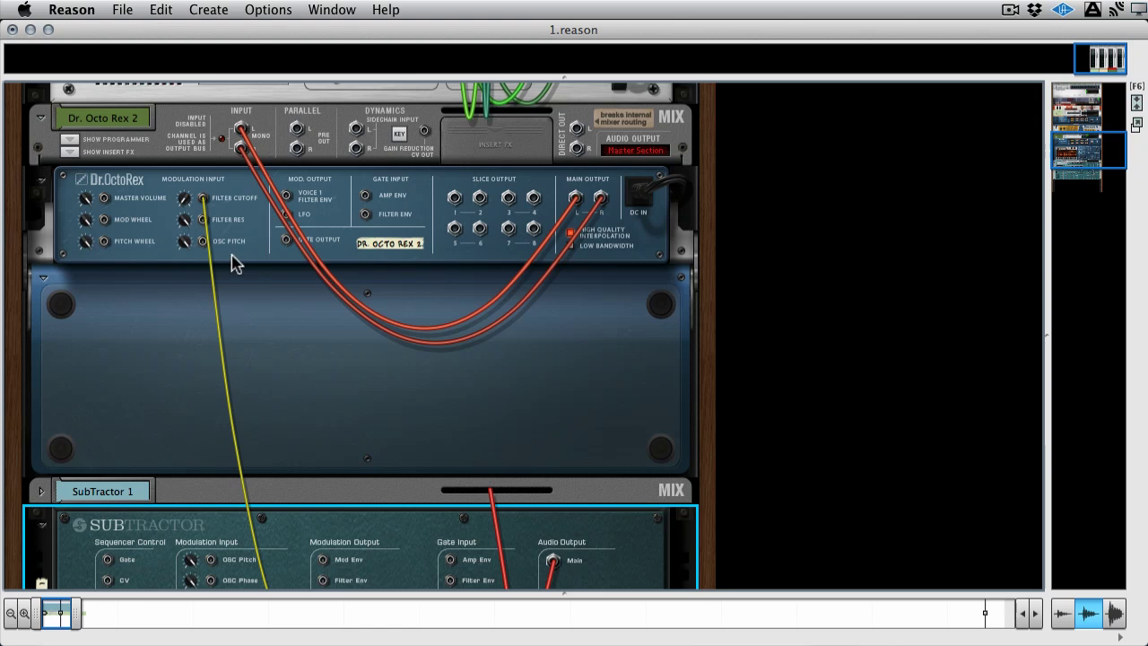
# Check the Filter Cutoff mod input, then lower Dr. OctoRex's filter frequency on the front panel
pyautogui.click(185, 196)
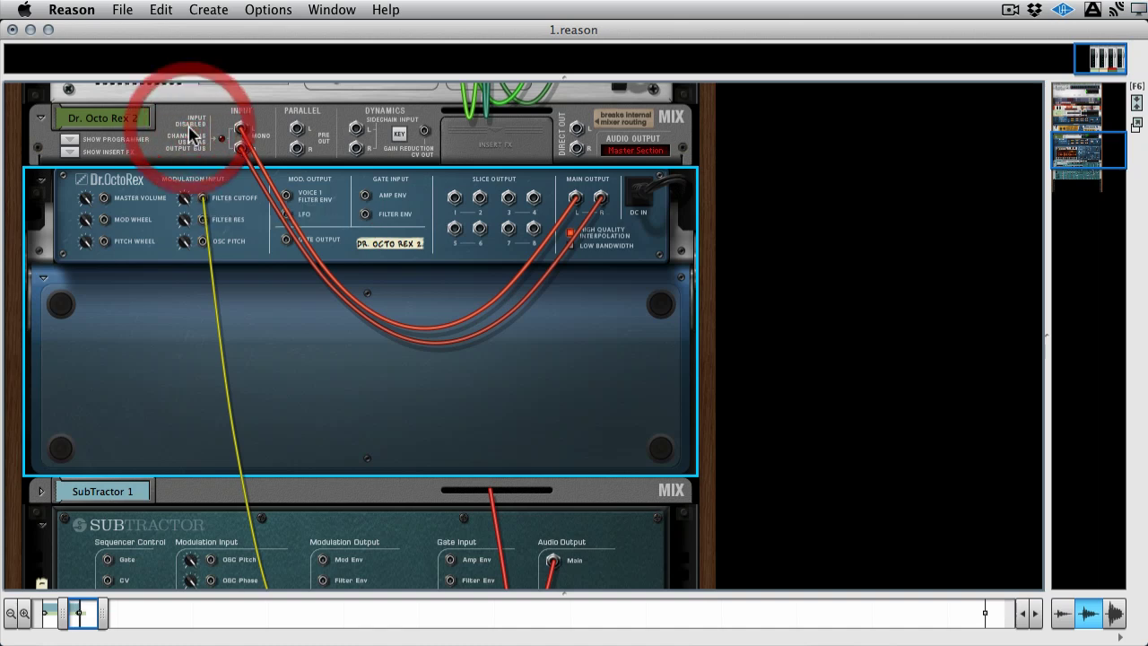
pyautogui.press('Tab')
pyautogui.moveTo(491, 303)
pyautogui.mouseDown()
pyautogui.moveTo(494, 325)
pyautogui.moveTo(507, 321)
pyautogui.moveTo(494, 326)
pyautogui.mouseUp()
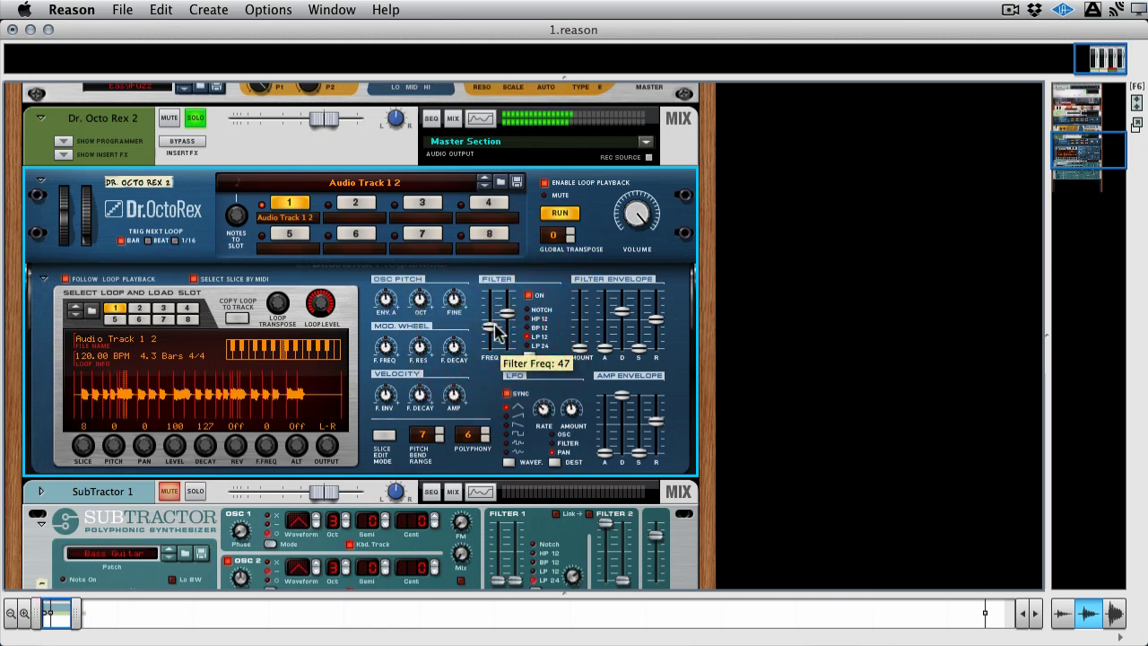
pyautogui.scroll(-2, 496, 330)
pyautogui.scroll(-5, 496, 330)
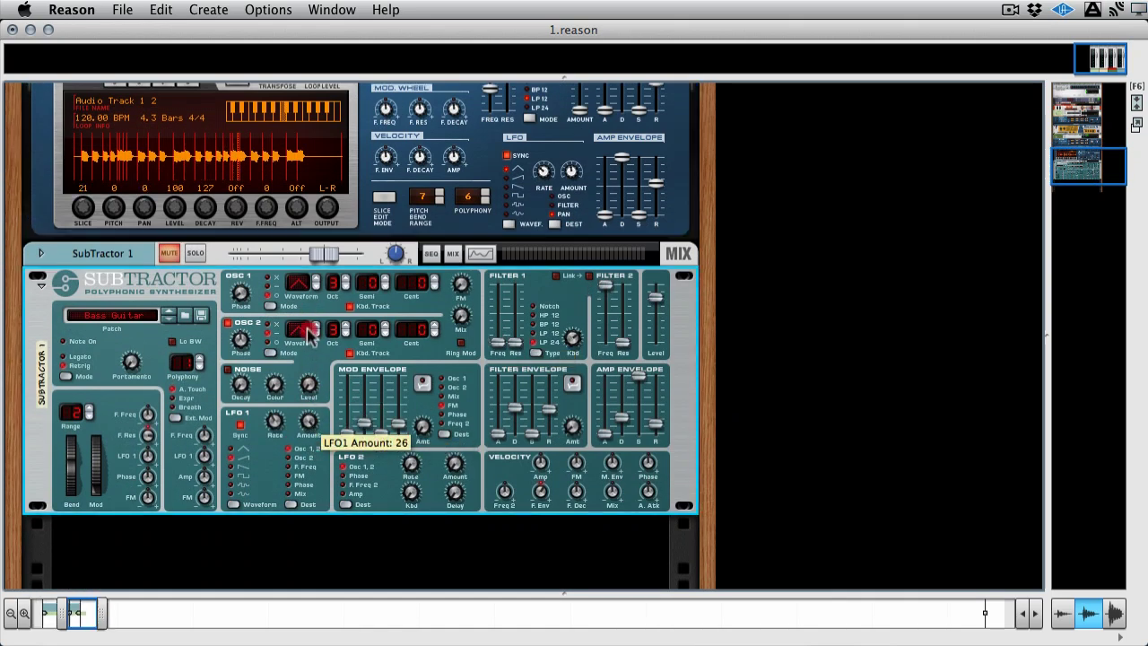
# Set Dr. Octo Rex 2's Filter Cutoff modulation input to 60 on the rack back
pyautogui.press('Tab')
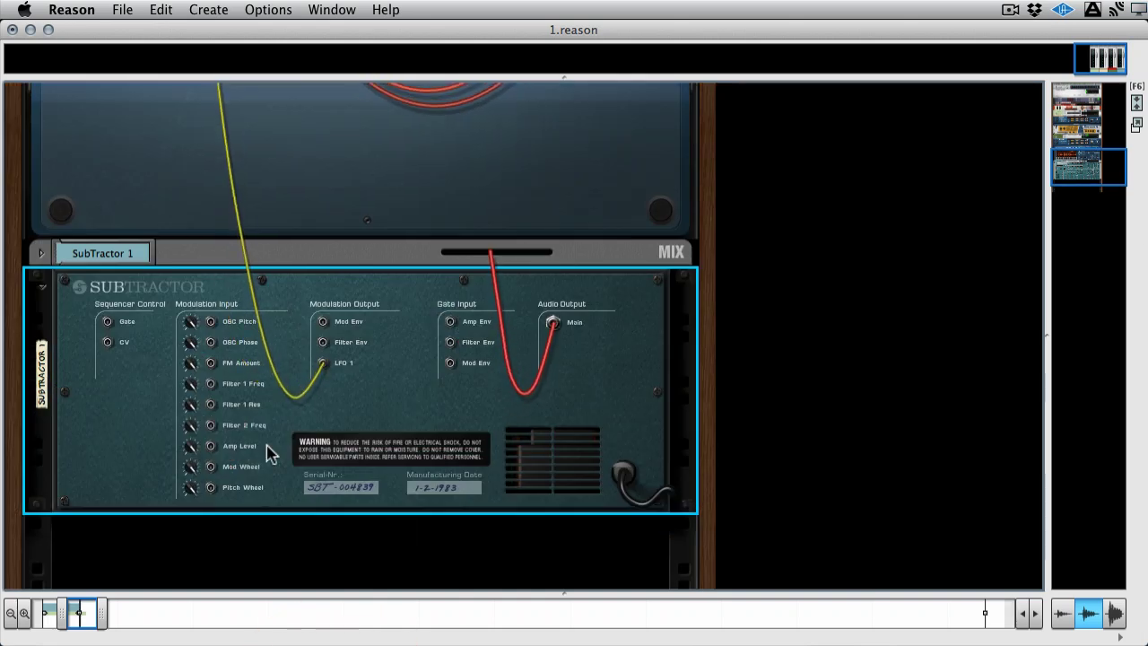
pyautogui.scroll(7, 269, 456)
pyautogui.moveTo(199, 422); pyautogui.dragTo(191, 443)
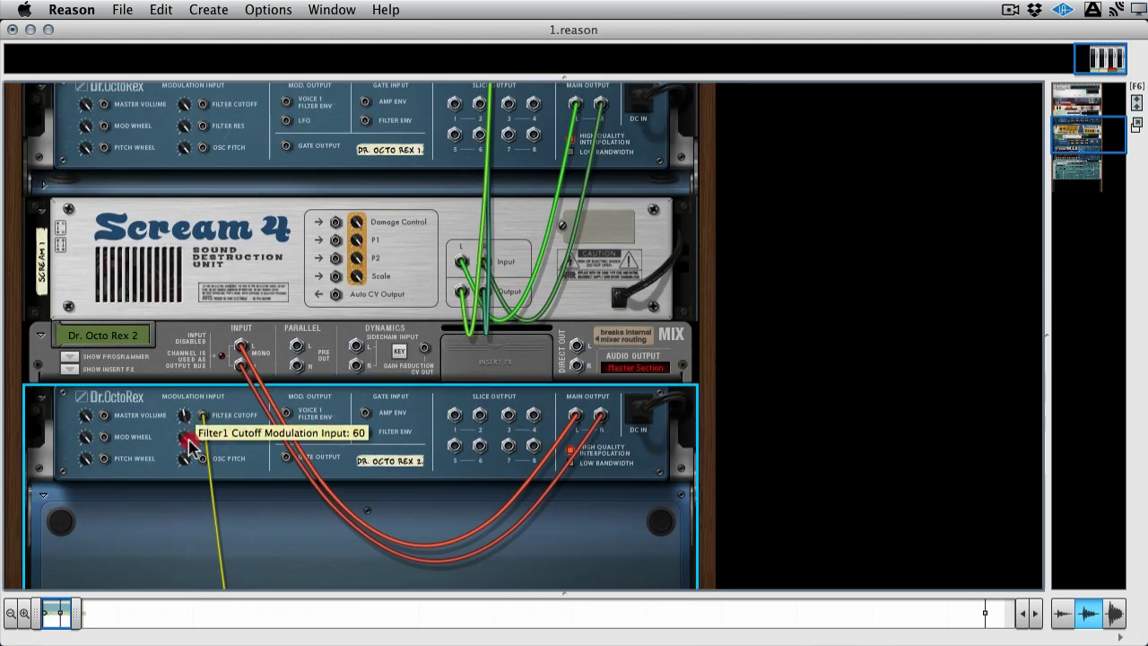
pyautogui.press('Tab')
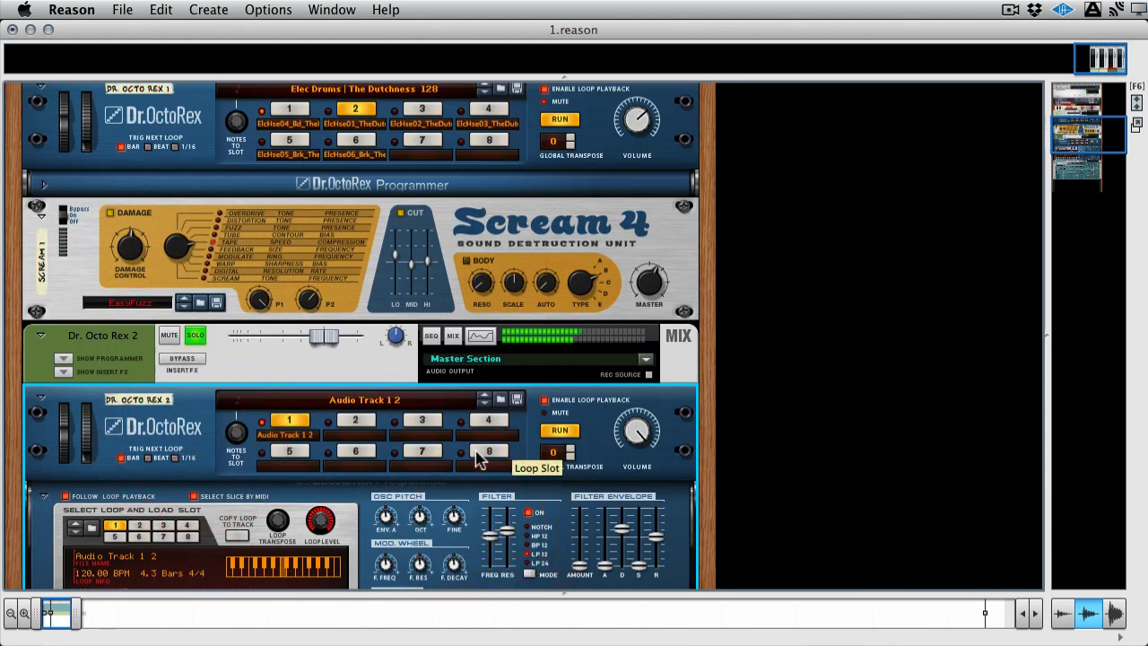
# Set SubTractor's LFO 1 rate to 4/4, adjust its amount, and change its waveform
pyautogui.scroll(-10, 475, 456)
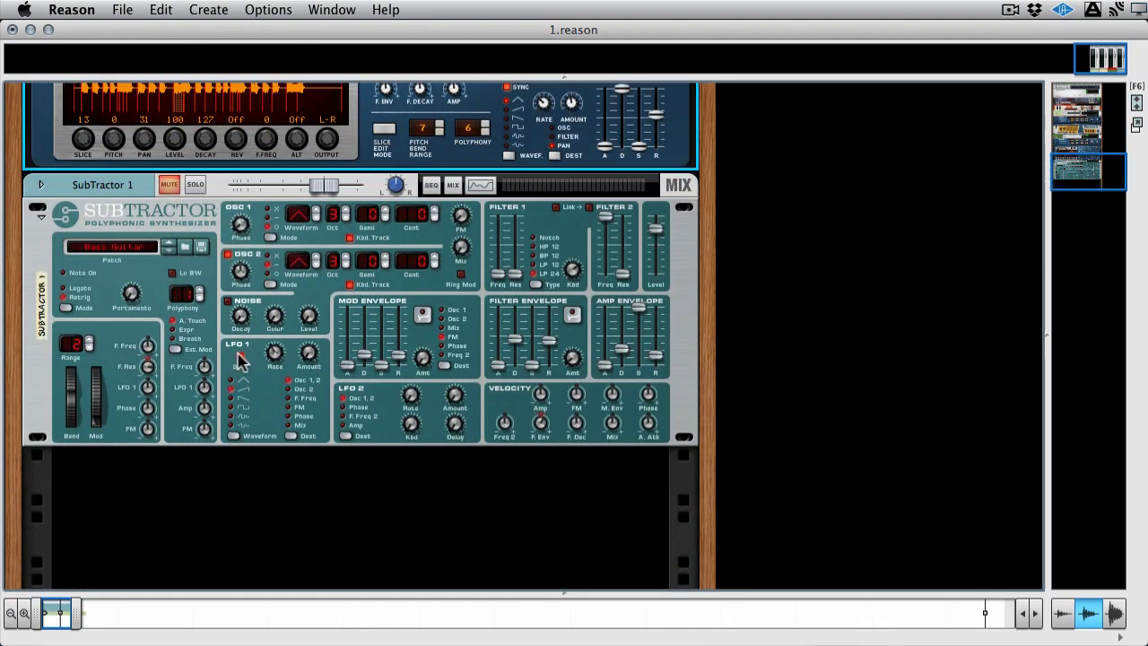
pyautogui.click(278, 357)
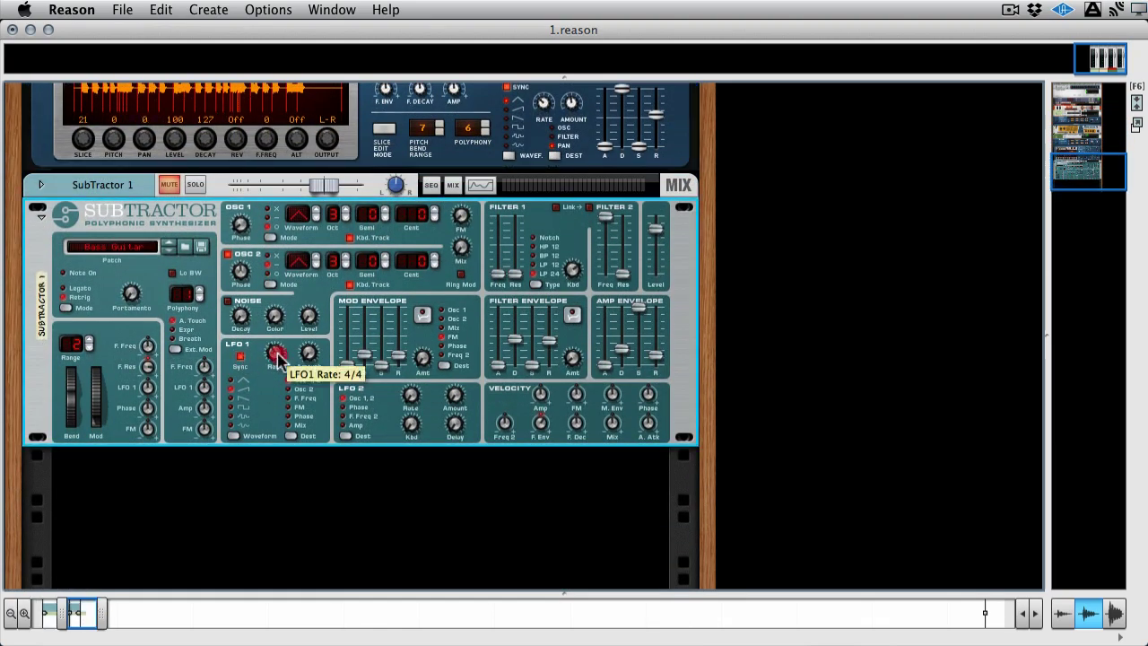
pyautogui.click(277, 357)
pyautogui.click(304, 357)
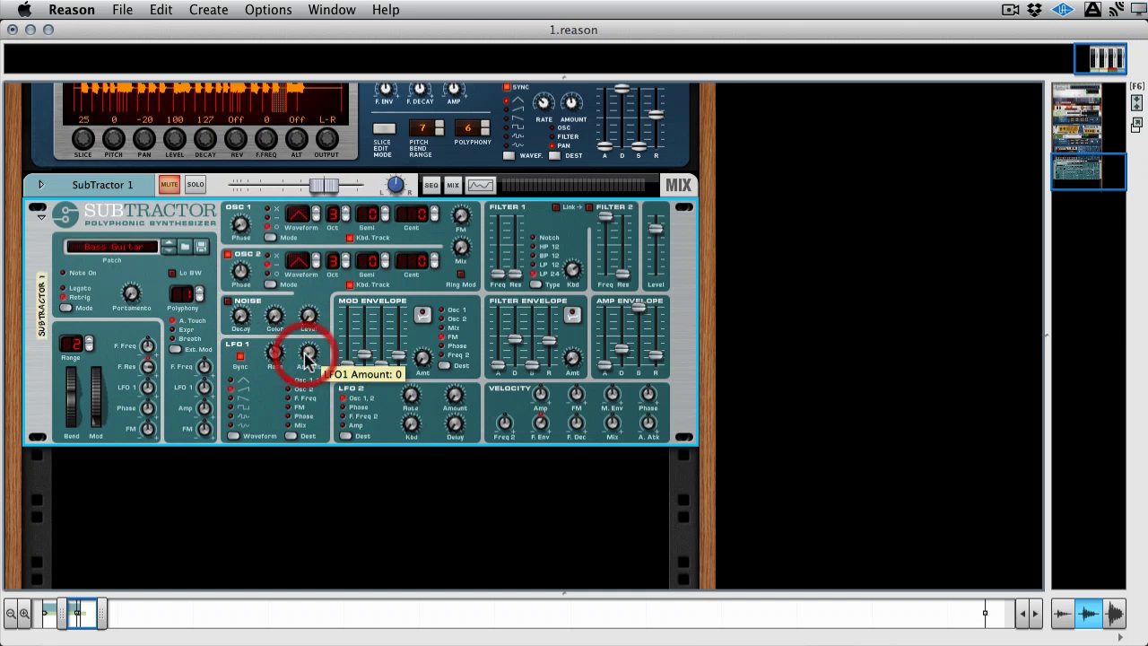
pyautogui.click(231, 385)
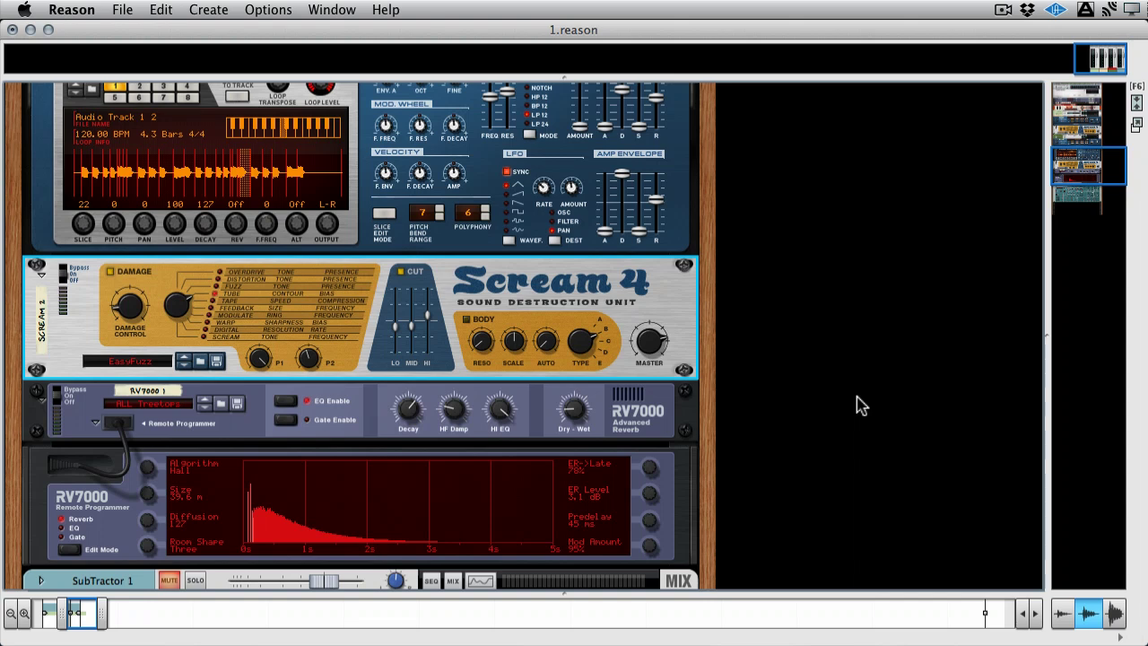
# Lower the RV7000 Decay CV input to 46 and the Scream 4 Damage Control CV input to 54
pyautogui.scroll(-3, 857, 403)
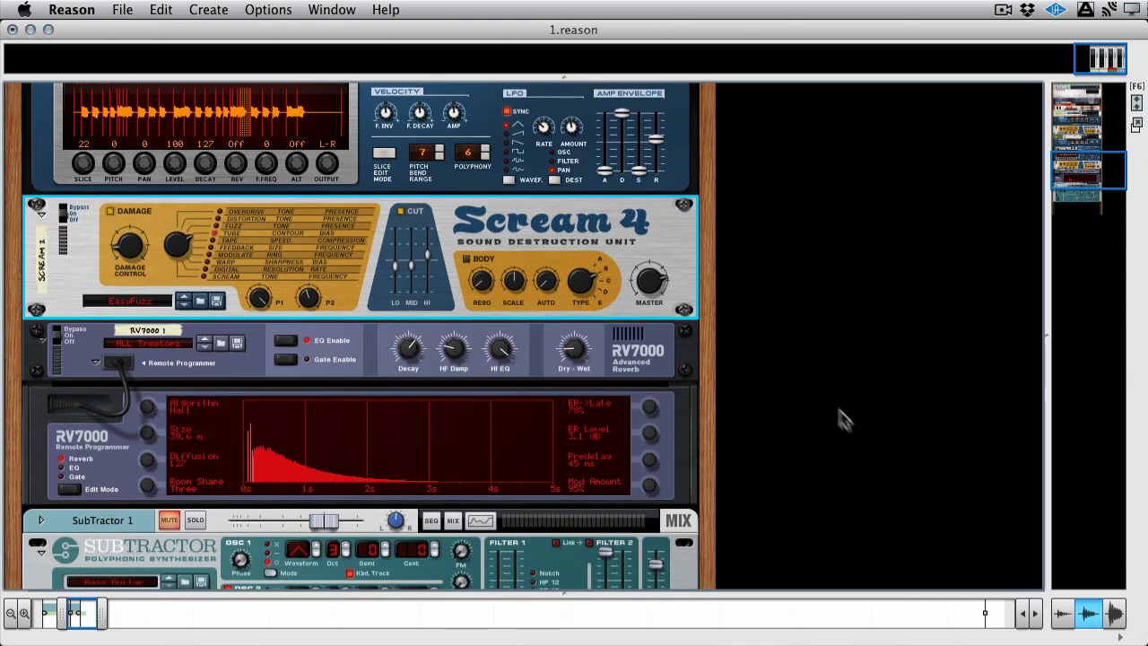
pyautogui.press('Tab')
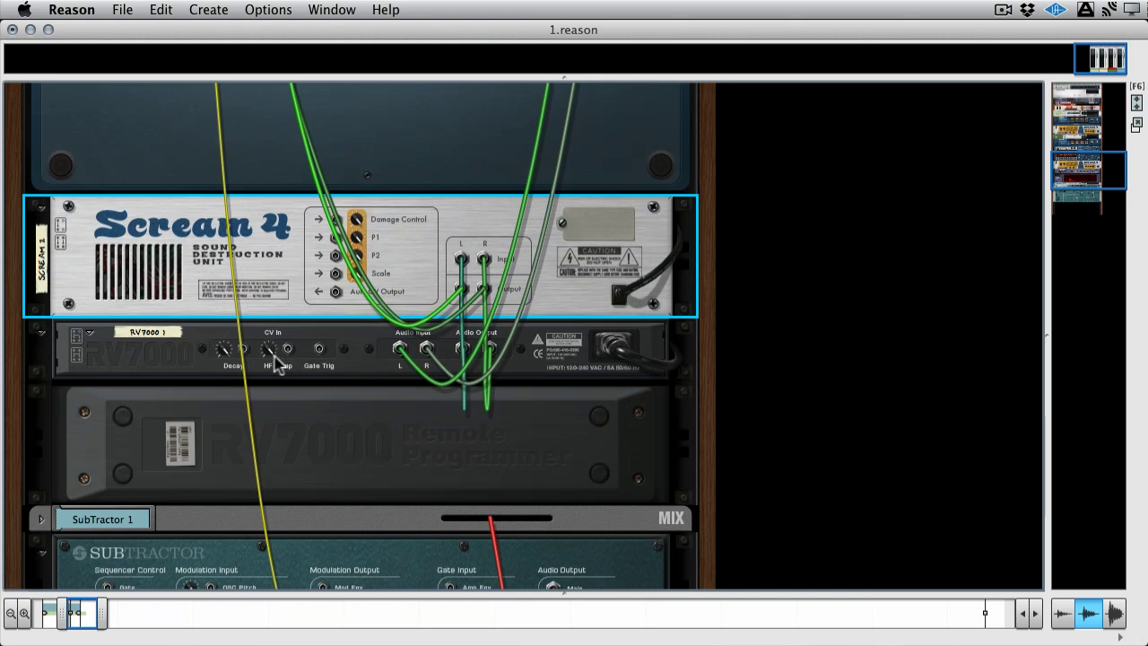
pyautogui.moveTo(226, 351); pyautogui.dragTo(225, 379)
pyautogui.moveTo(357, 221)
pyautogui.mouseDown()
pyautogui.moveTo(357, 260)
pyautogui.moveTo(354, 226)
pyautogui.mouseUp()
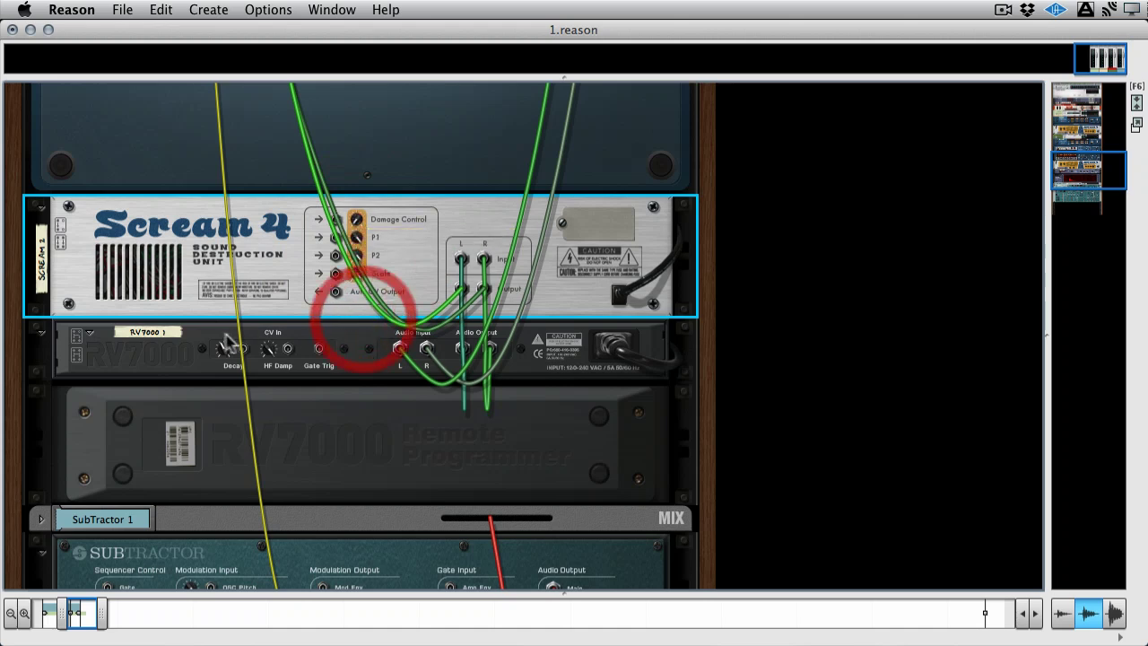
pyautogui.moveTo(224, 350); pyautogui.dragTo(226, 363)
pyautogui.click(231, 436)
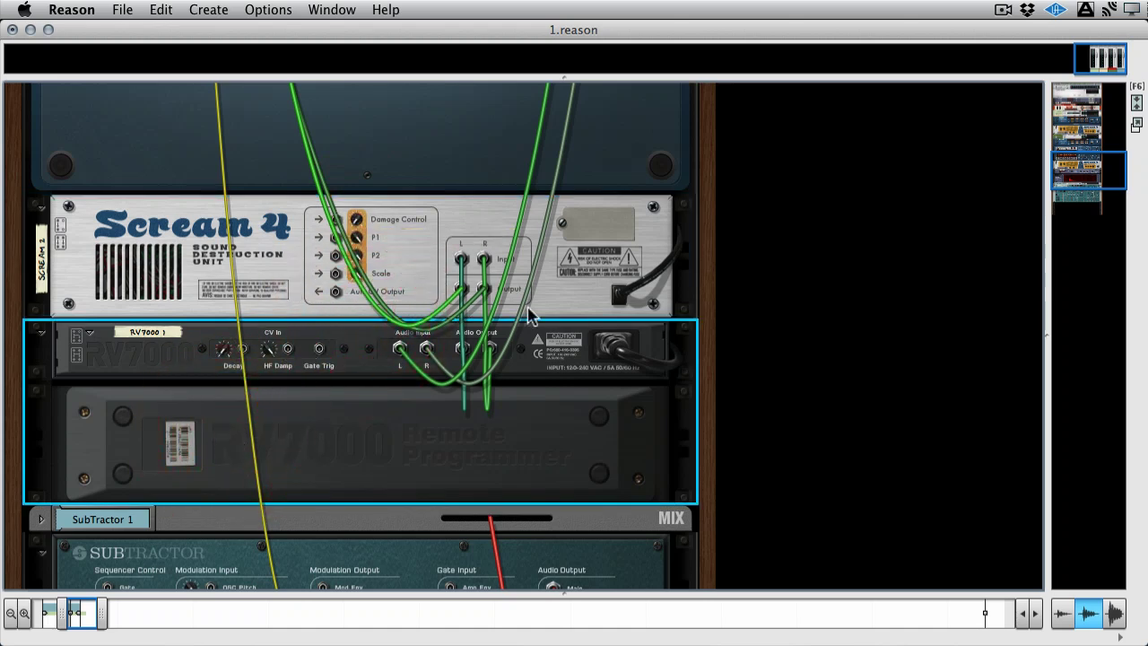
pyautogui.scroll(-5, 530, 313)
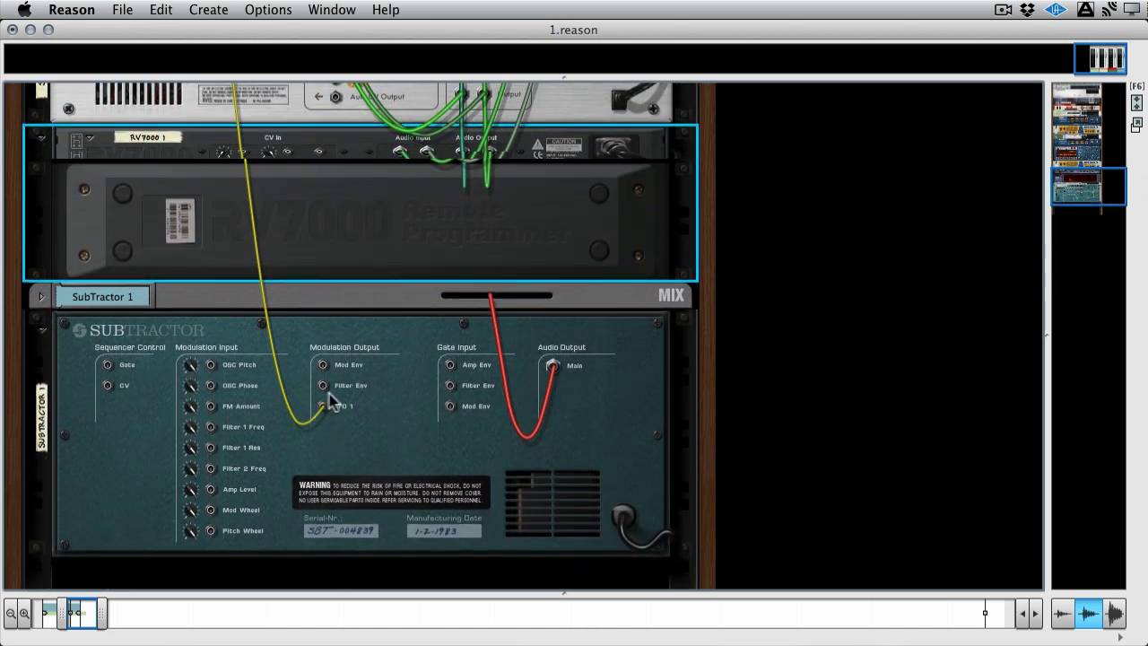
pyautogui.scroll(10, 326, 354)
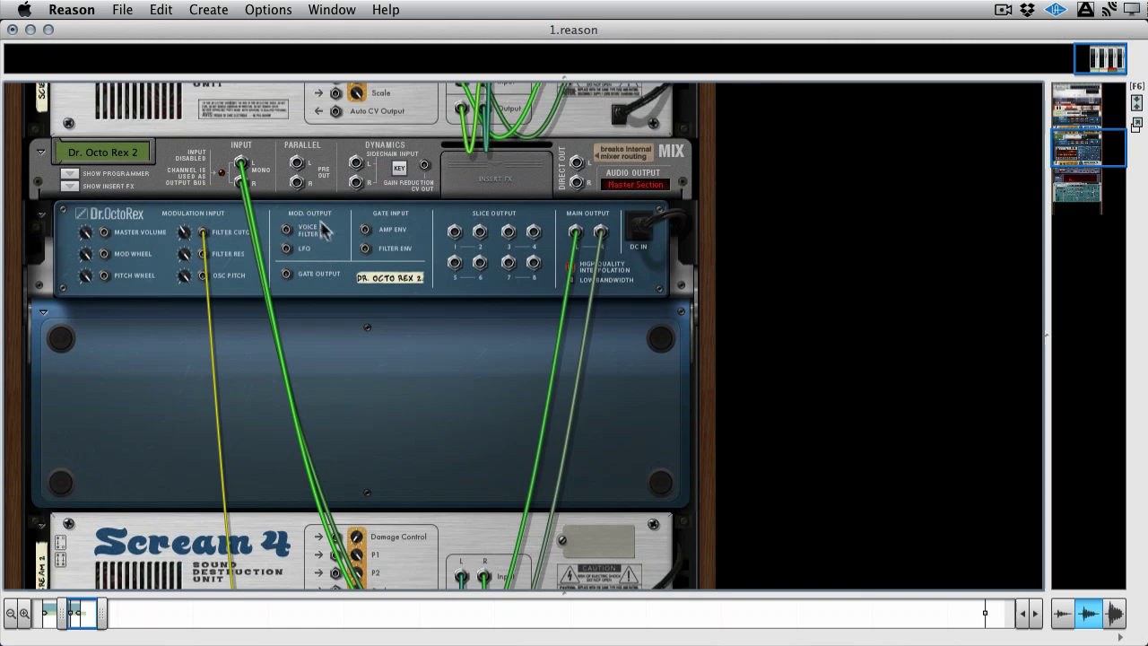
pyautogui.scroll(-10, 312, 222)
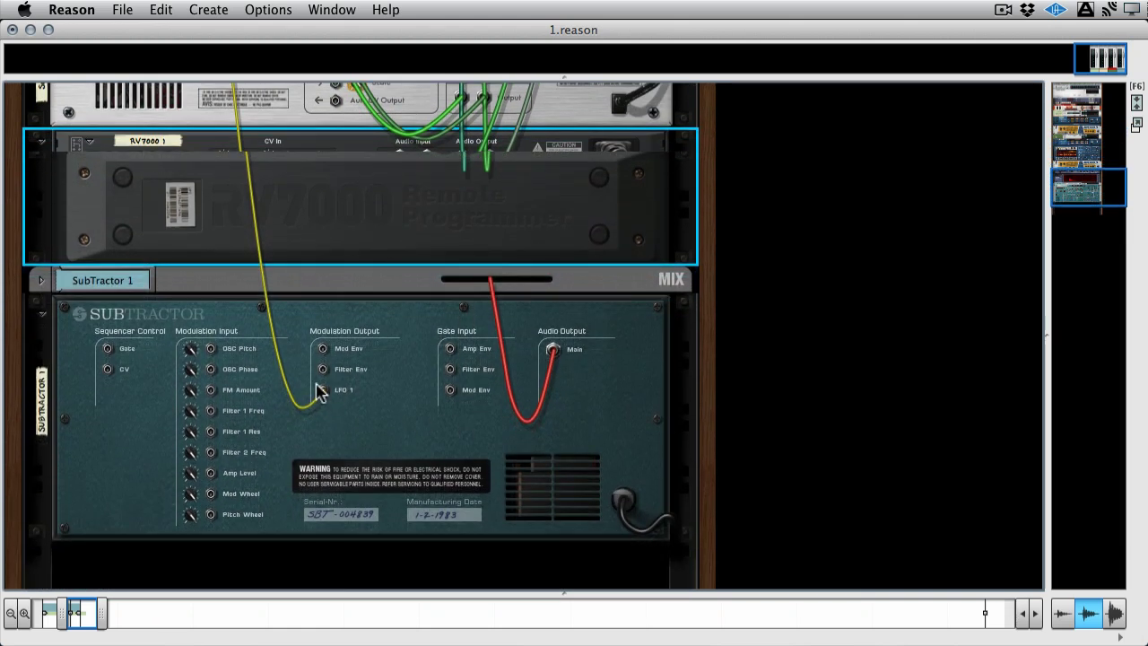
pyautogui.scroll(-2, 318, 392)
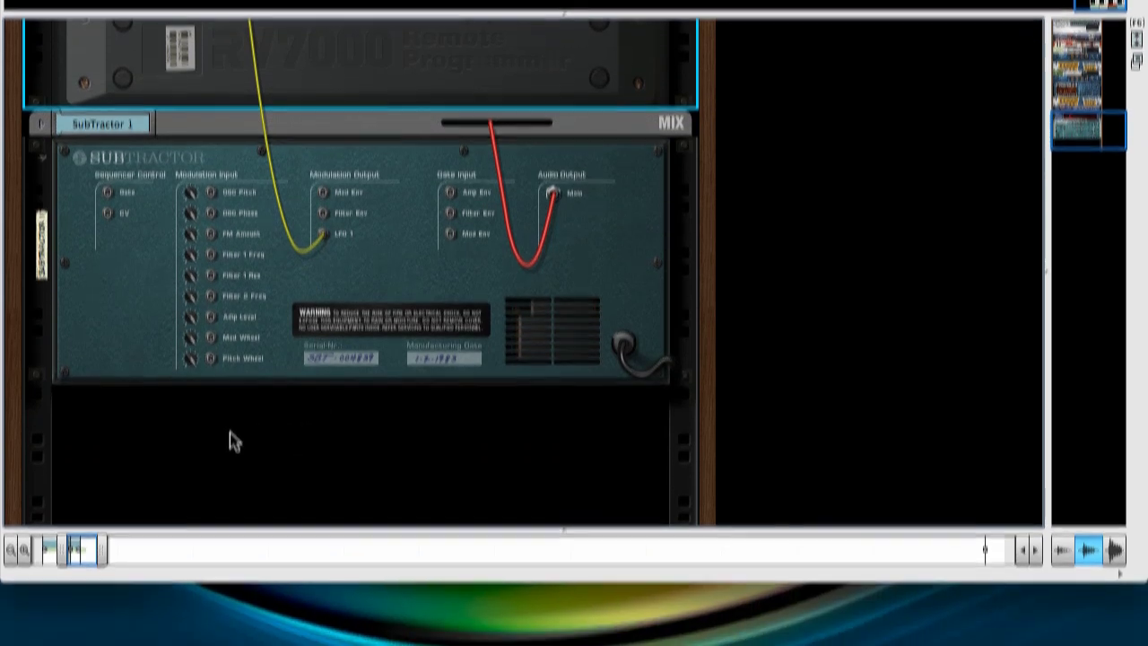
# Insert a Spider CV Merger & Splitter beneath SubTractor 1 and view it front and back
pyautogui.rightClick(230, 496)
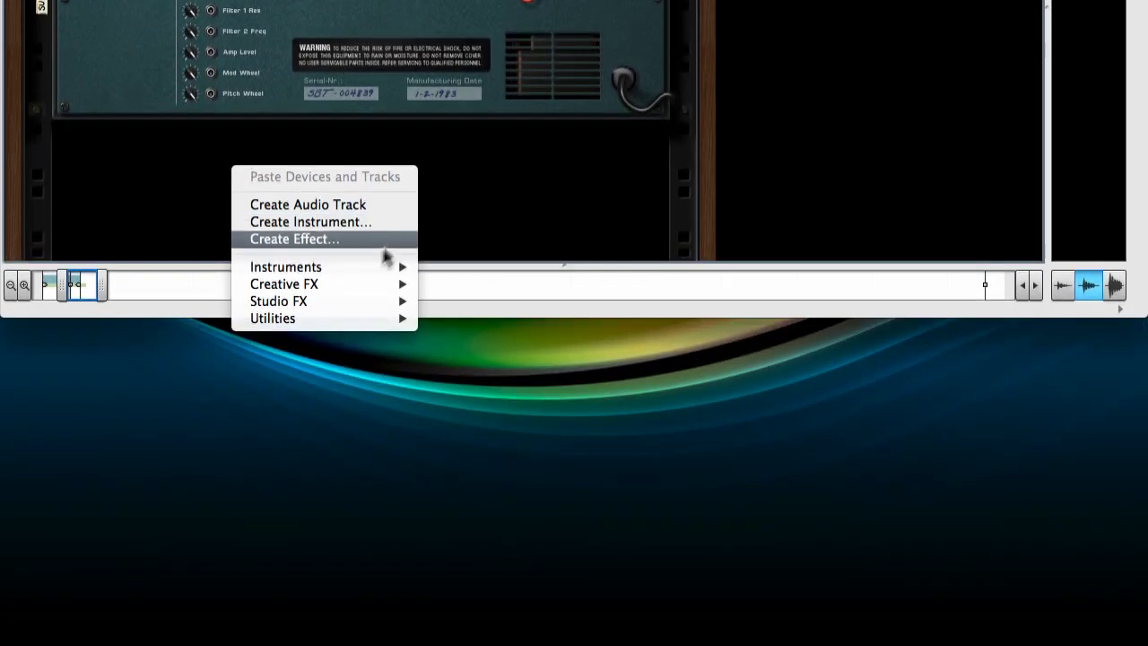
pyautogui.moveTo(368, 318)
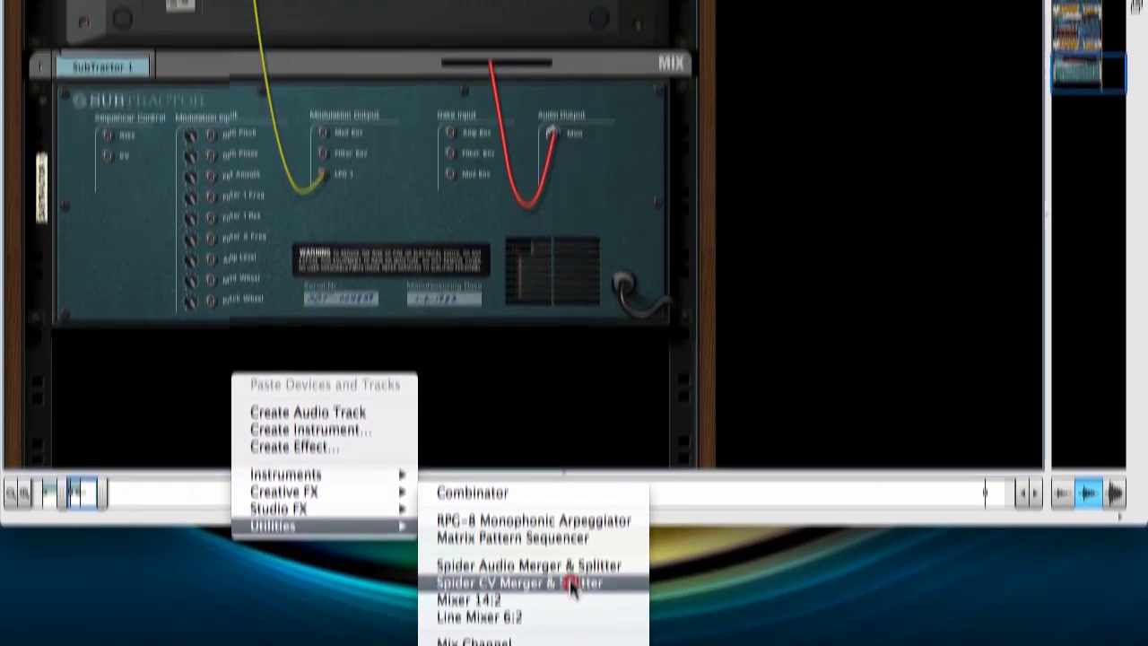
pyautogui.click(569, 375)
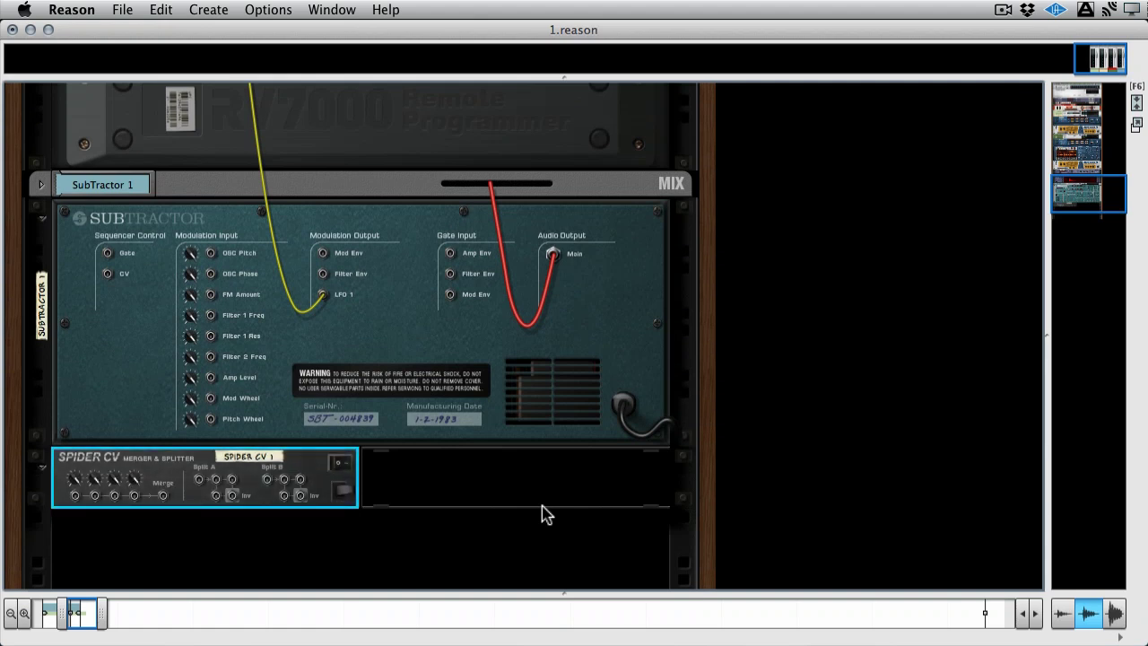
pyautogui.press('Tab')
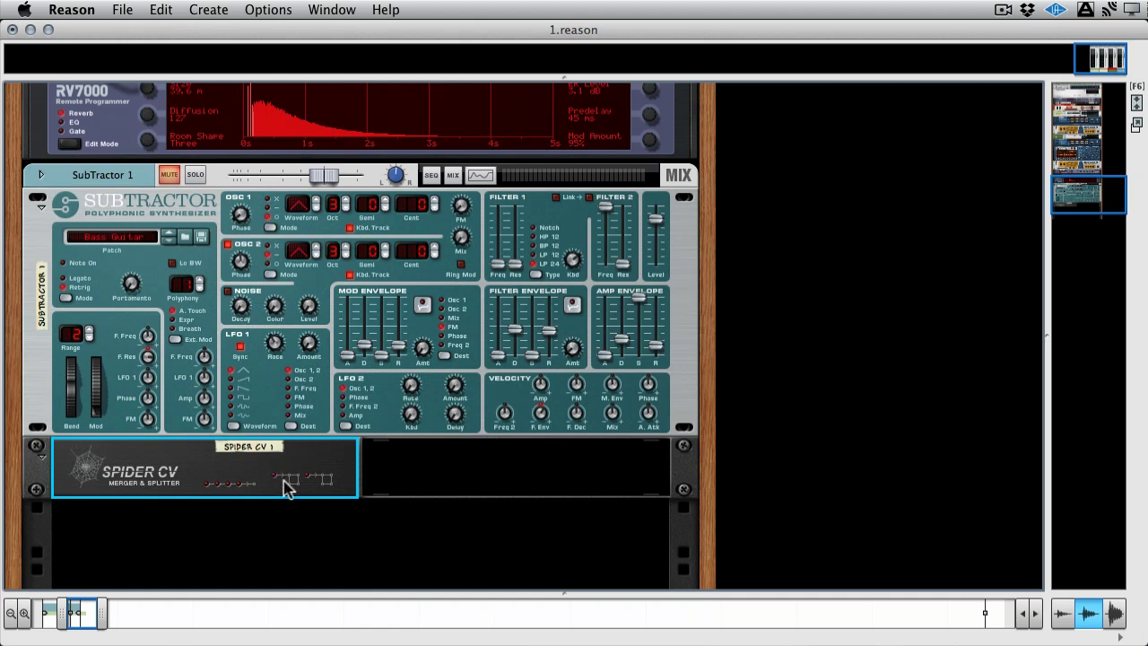
pyautogui.press('Tab')
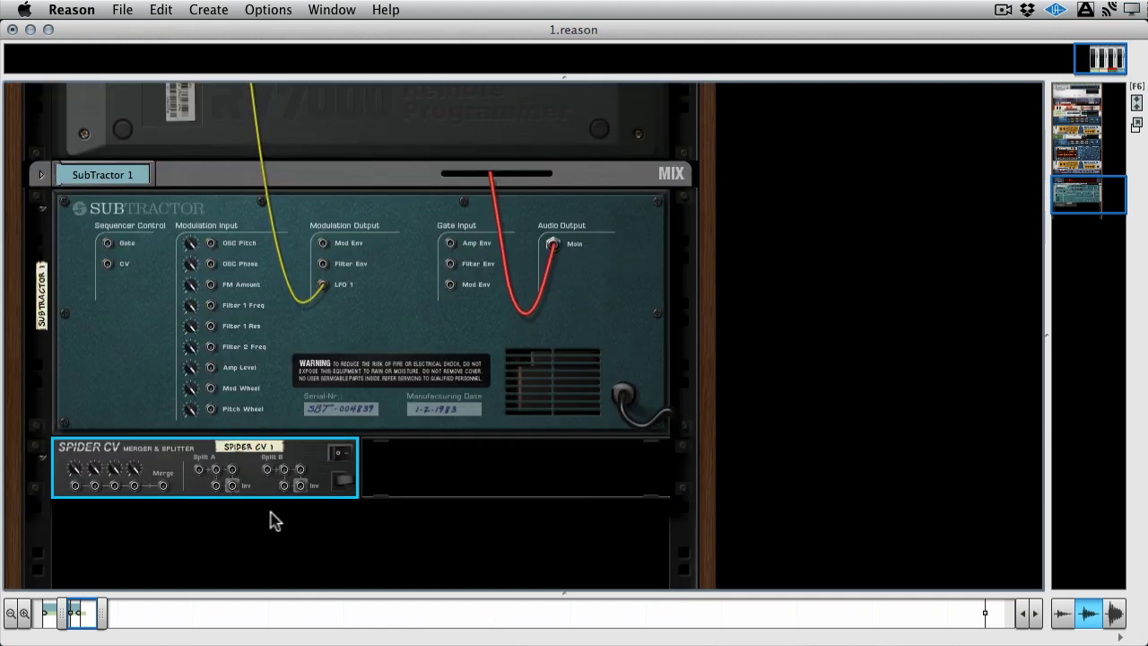
pyautogui.click(204, 475)
pyautogui.rightClick(411, 476)
pyautogui.moveTo(495, 619)
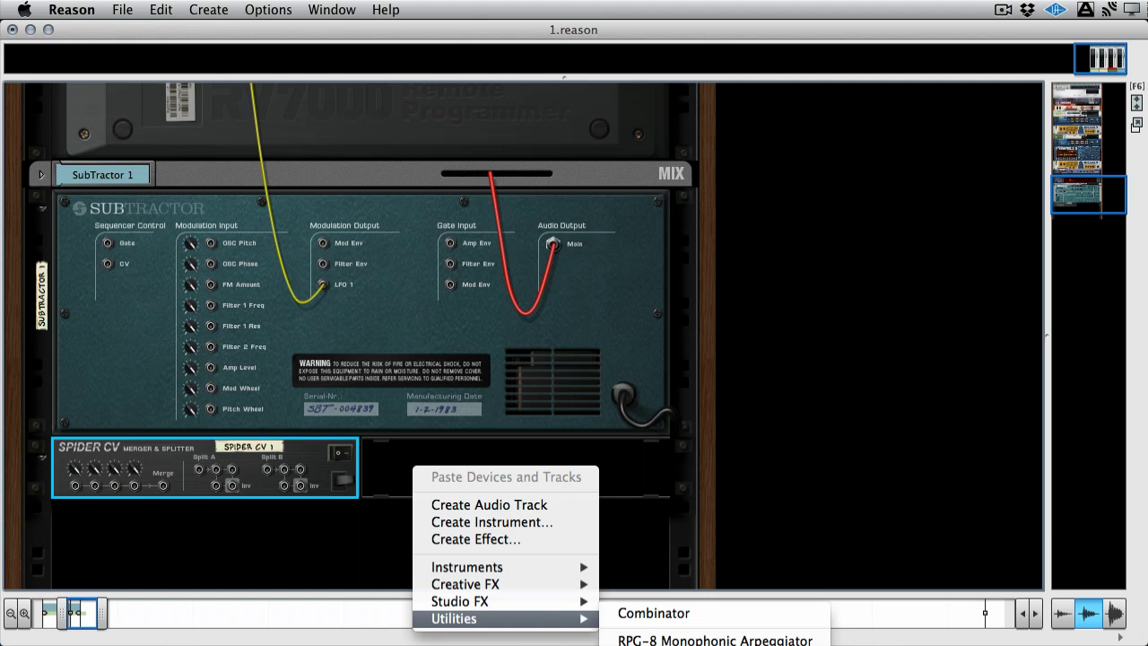
pyautogui.click(682, 623)
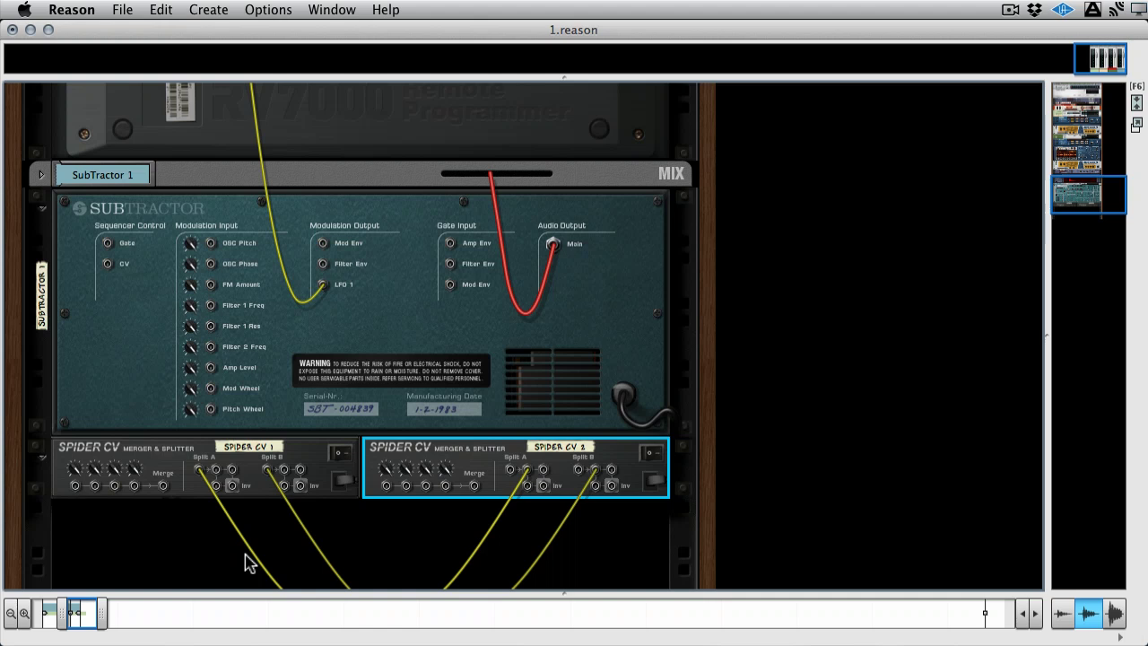
pyautogui.press('BackSpace')
# Cable SubTractor 1's LFO 1 output into Spider CV 1's Split A input
pyautogui.click(281, 544)
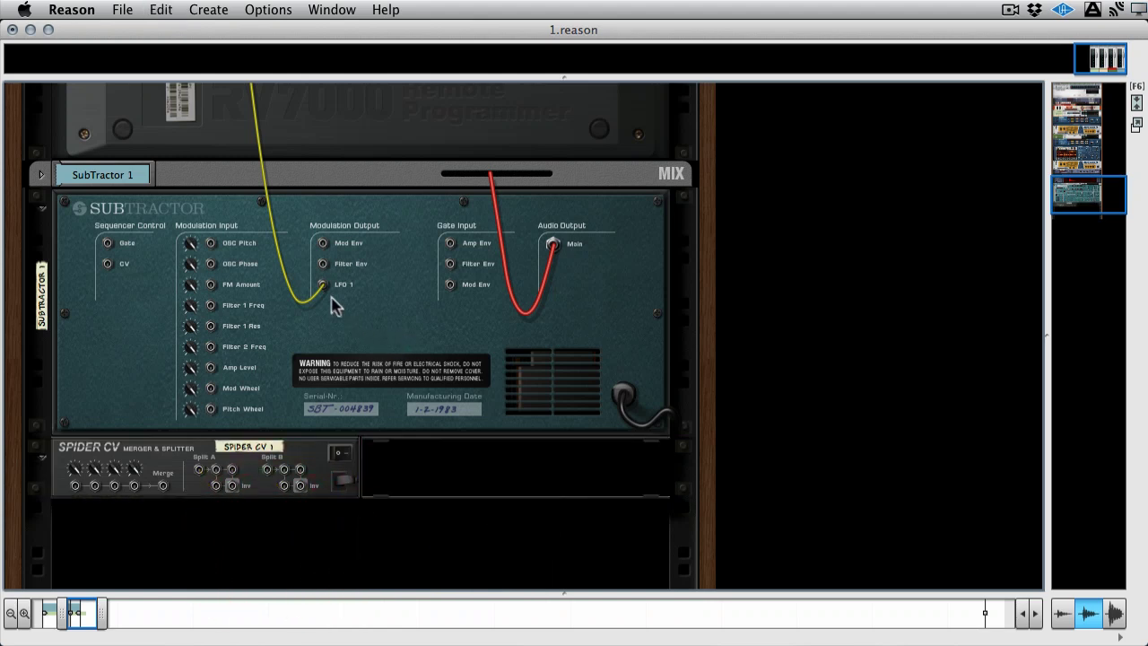
pyautogui.scroll(15, 325, 292)
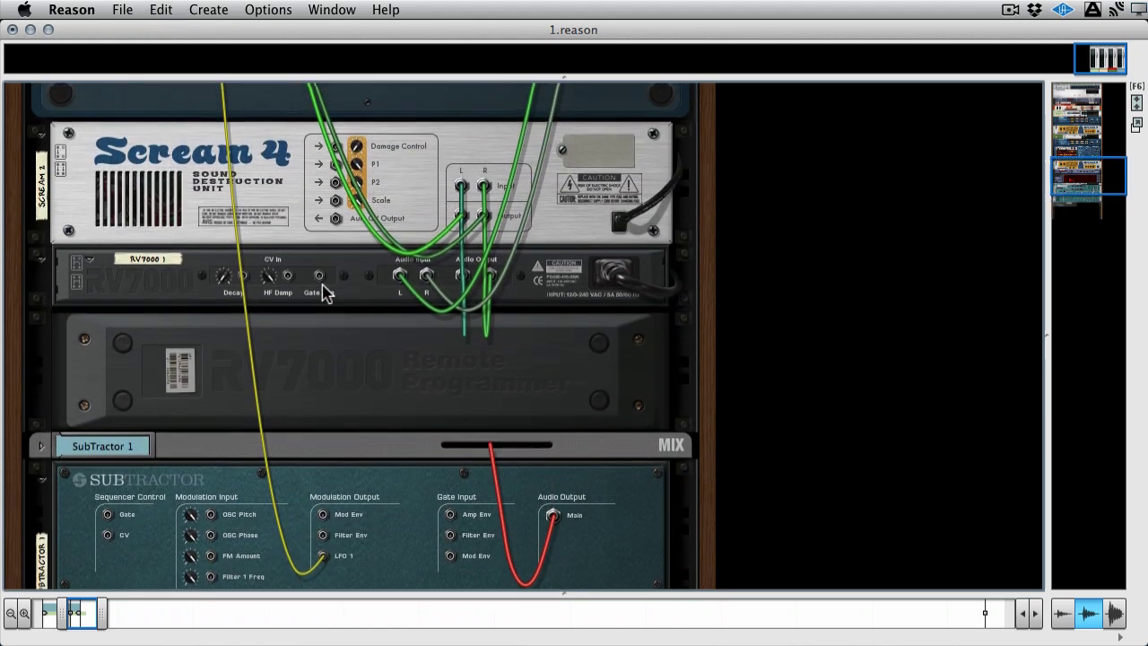
pyautogui.scroll(3, 325, 293)
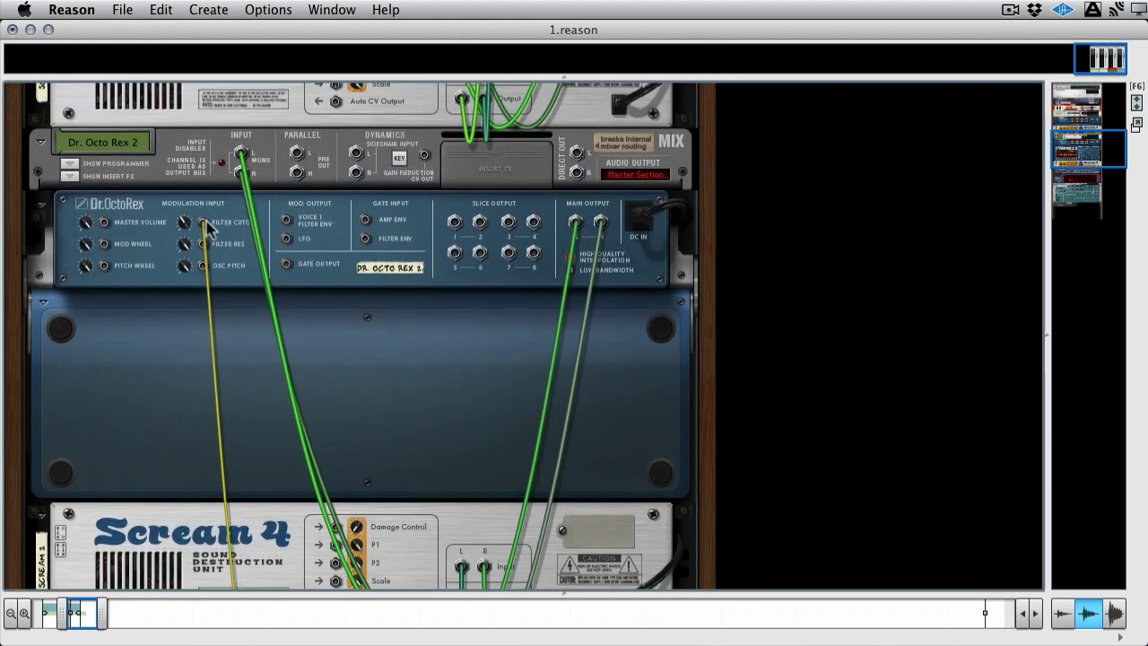
pyautogui.click(206, 230)
pyautogui.scroll(-20, 206, 229)
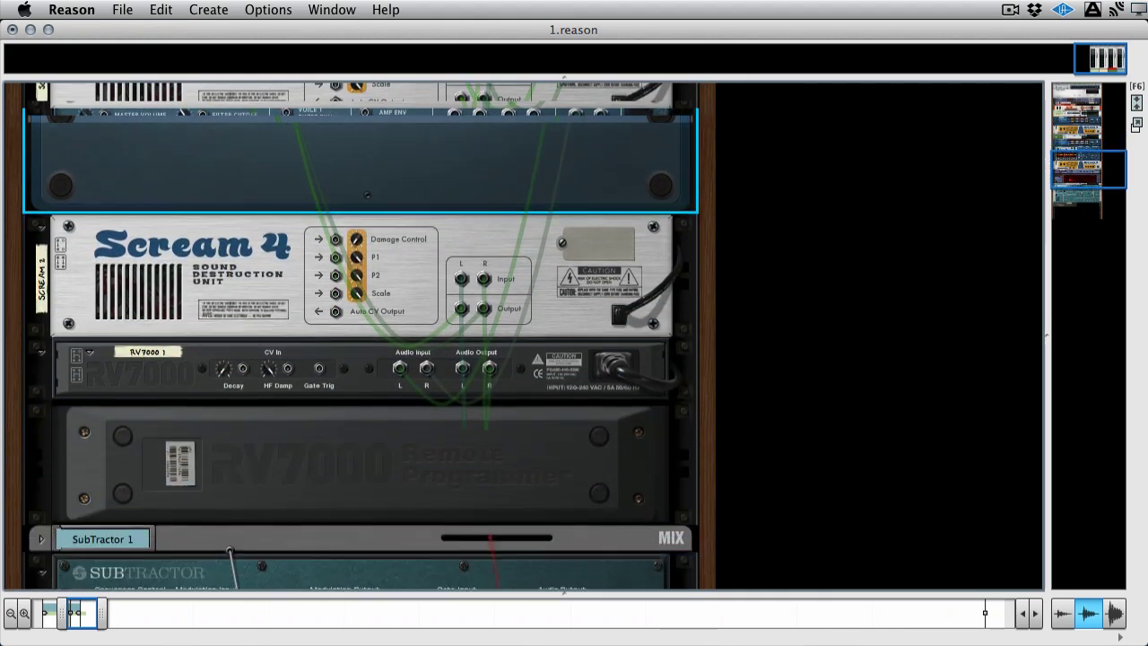
pyautogui.moveTo(229, 551); pyautogui.dragTo(193, 289)
pyautogui.click(231, 577)
# Patch a Split A output to Dr. OctoRex's Filter Cutoff modulation input
pyautogui.click(220, 441)
pyautogui.moveTo(215, 244); pyautogui.dragTo(216, 242)
pyautogui.scroll(-10, 223, 269)
pyautogui.scroll(-8, 224, 274)
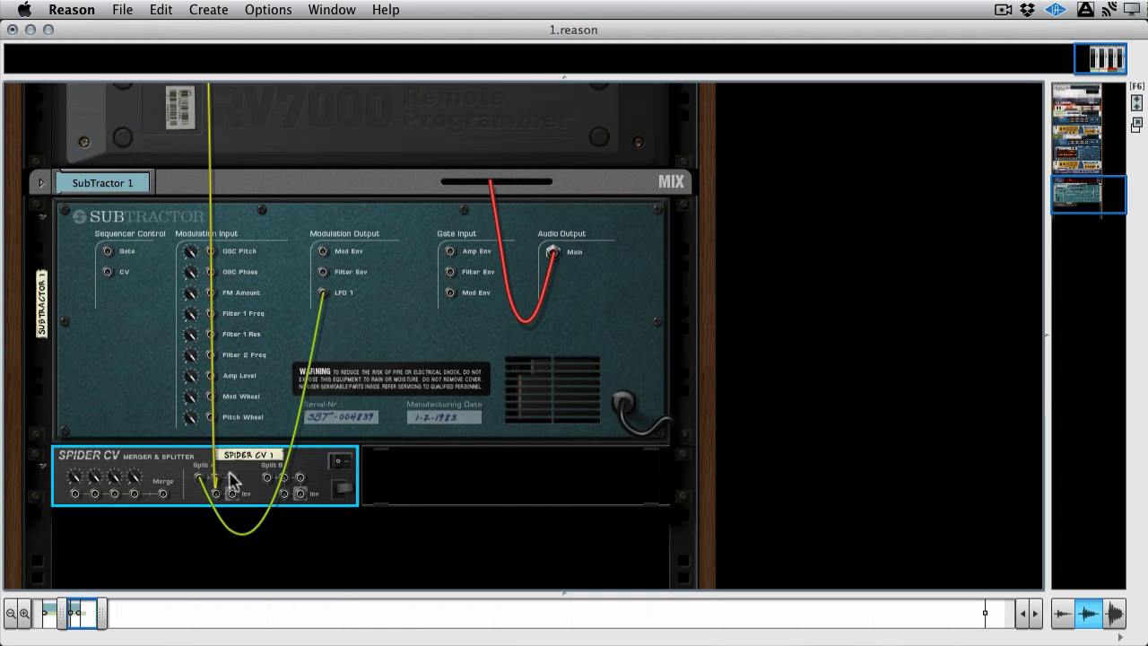
# Patch two more Split A outputs to RV7000 Decay CV and Scream 4 Damage Control inputs
pyautogui.moveTo(230, 478); pyautogui.dragTo(243, 213)
pyautogui.scroll(-5, 300, 221)
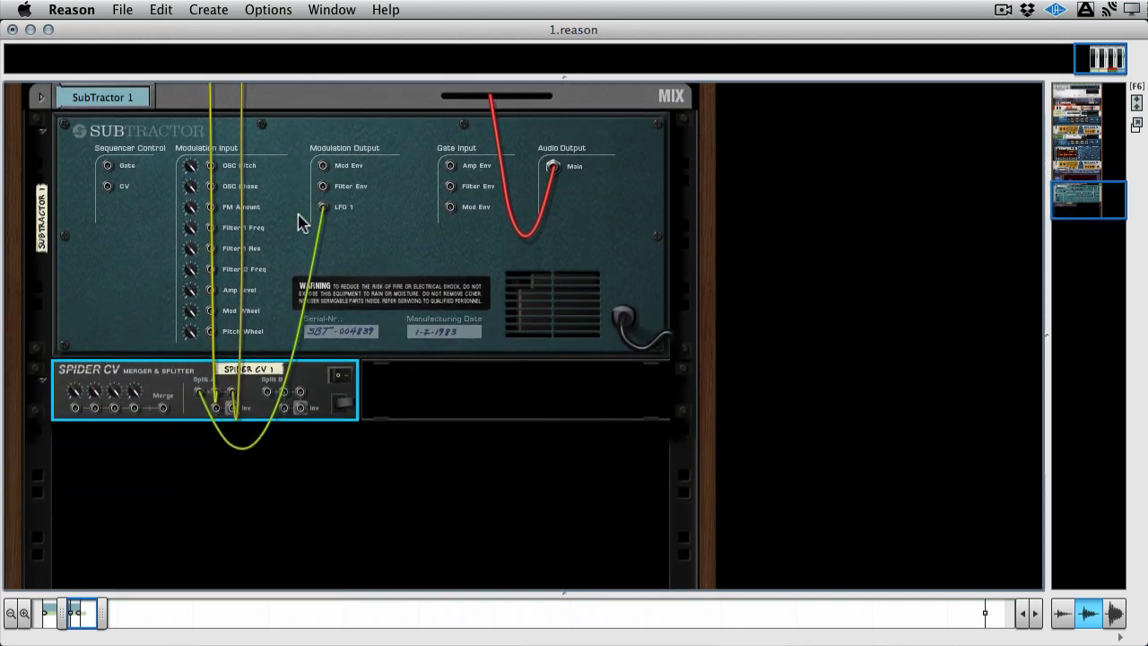
pyautogui.scroll(-1, 299, 220)
pyautogui.moveTo(222, 403); pyautogui.dragTo(335, 221)
pyautogui.scroll(-10, 336, 221)
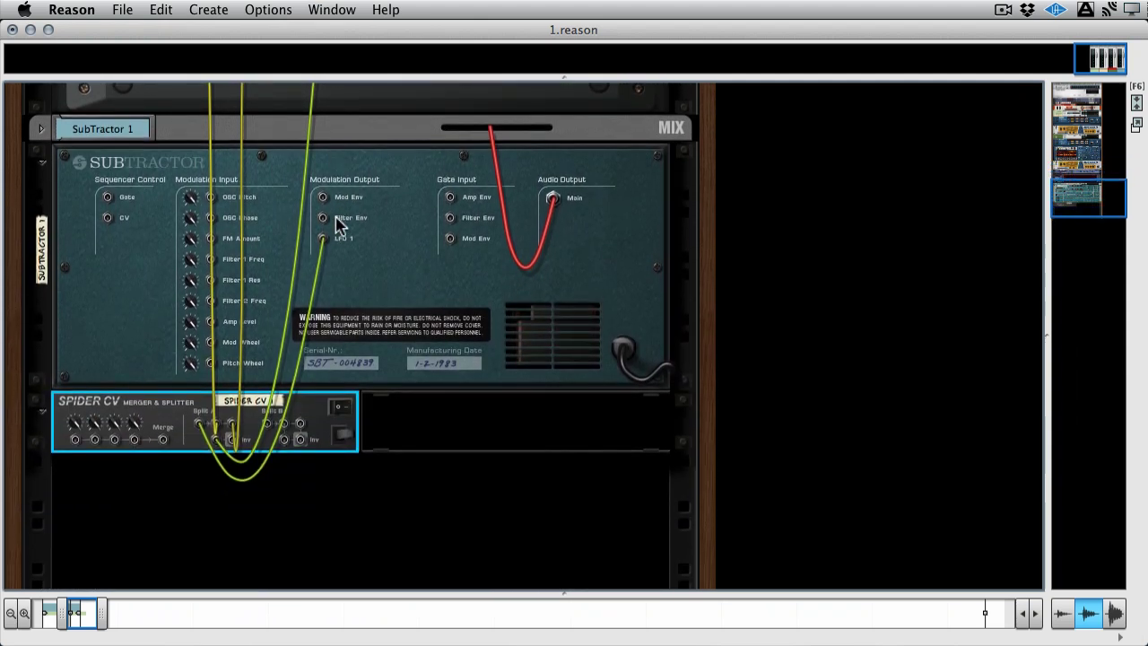
pyautogui.scroll(8, 359, 283)
# On the front panels, raise the RV7000 reverb's dry/wet mix to 22
pyautogui.scroll(2, 359, 283)
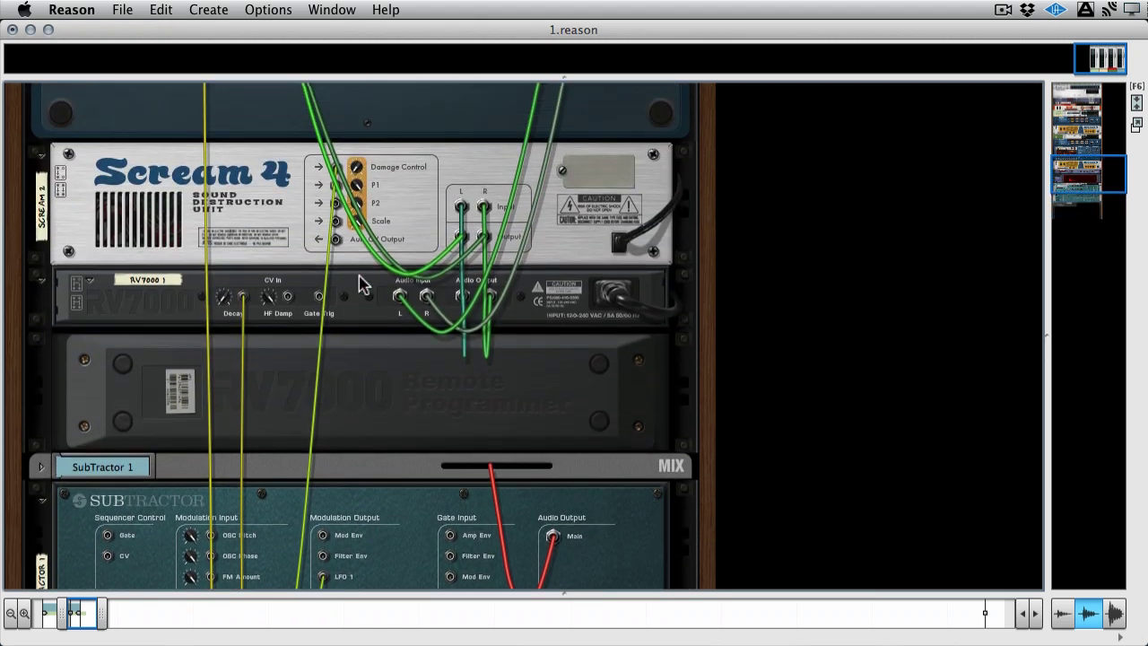
pyautogui.scroll(1, 363, 283)
pyautogui.press('Tab')
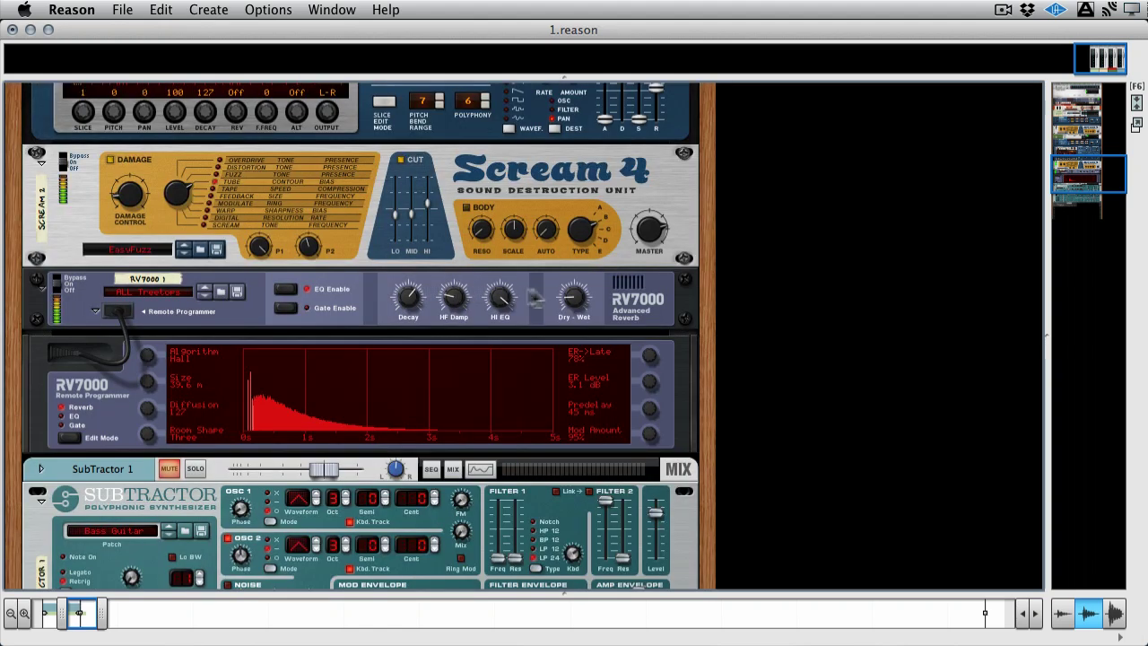
pyautogui.click(572, 303)
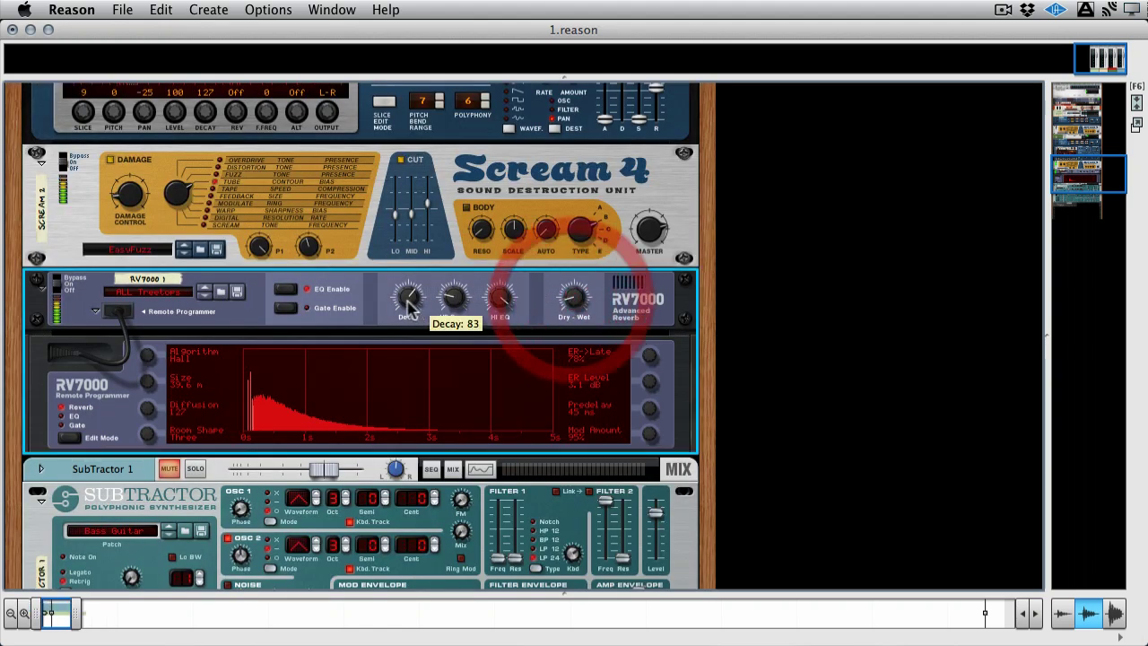
pyautogui.moveTo(572, 302); pyautogui.dragTo(572, 296)
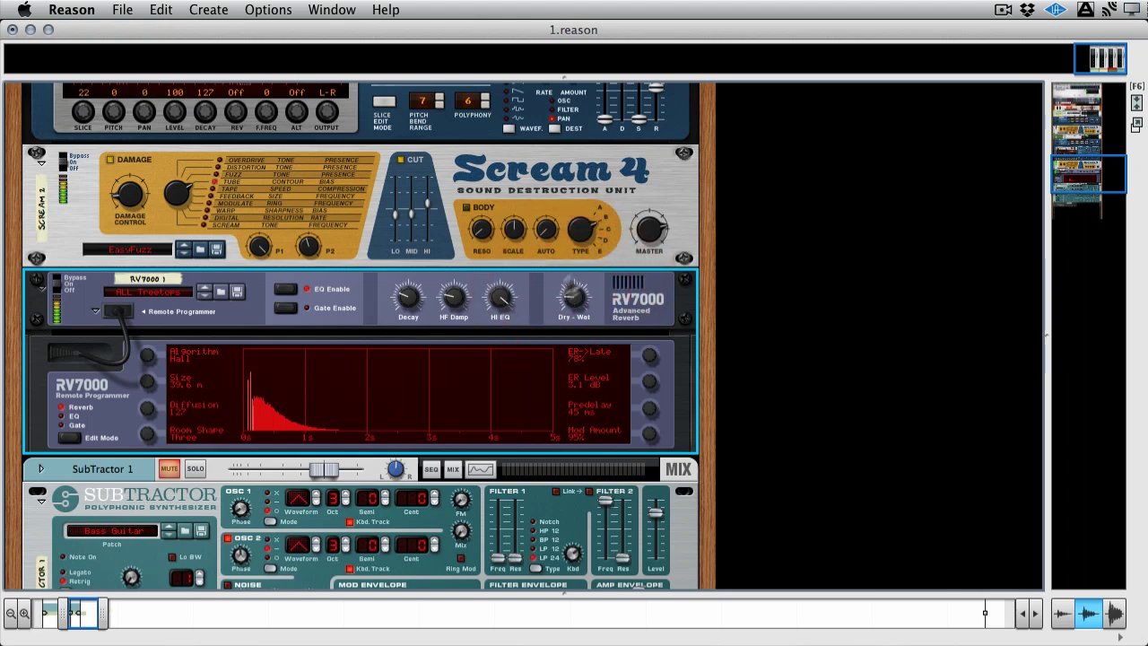
# On the rear, raise Scream 4's Damage Control CV amount to 51 and RV7000's Decay CV to 56
pyautogui.click(638, 229)
pyautogui.press('Tab')
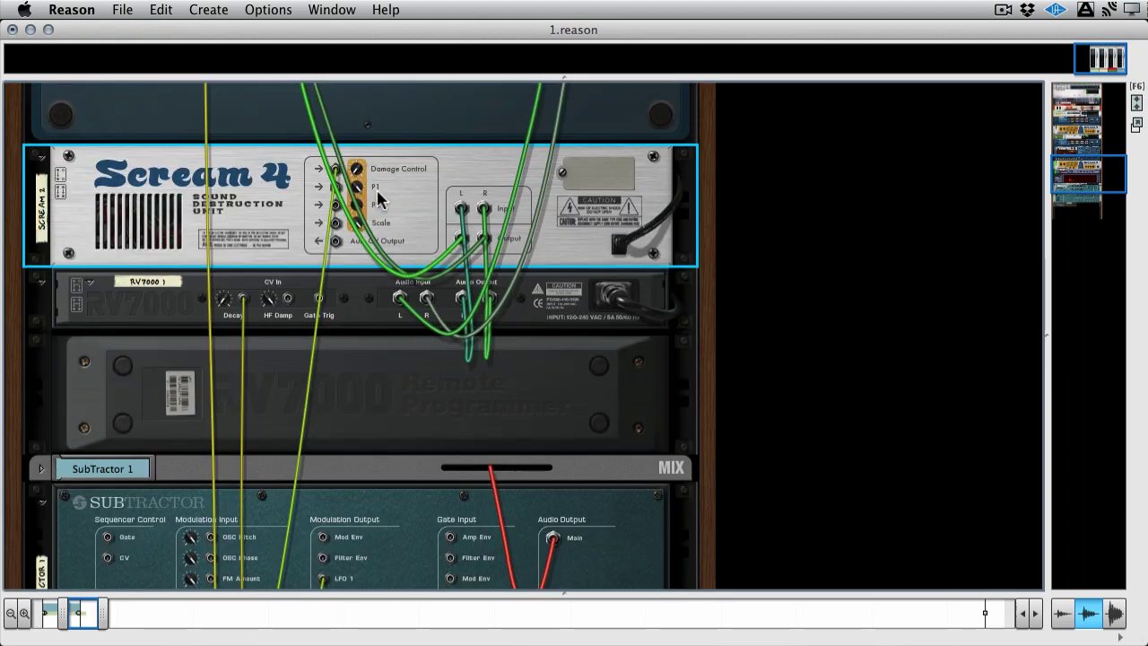
pyautogui.moveTo(355, 166)
pyautogui.mouseDown()
pyautogui.moveTo(360, 144)
pyautogui.moveTo(362, 154)
pyautogui.mouseUp()
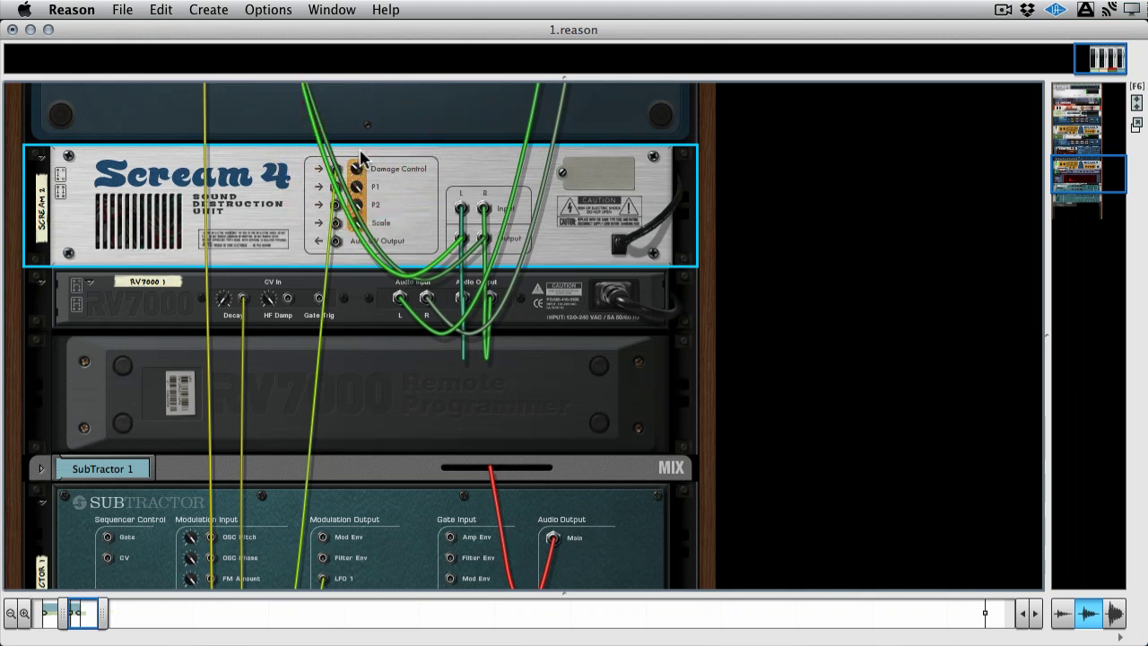
pyautogui.click(223, 290)
pyautogui.moveTo(223, 291); pyautogui.dragTo(229, 257)
# Return to the front panels and set SubTractor 1's LFO 1 rate to 8/4
pyautogui.scroll(-8, 229, 263)
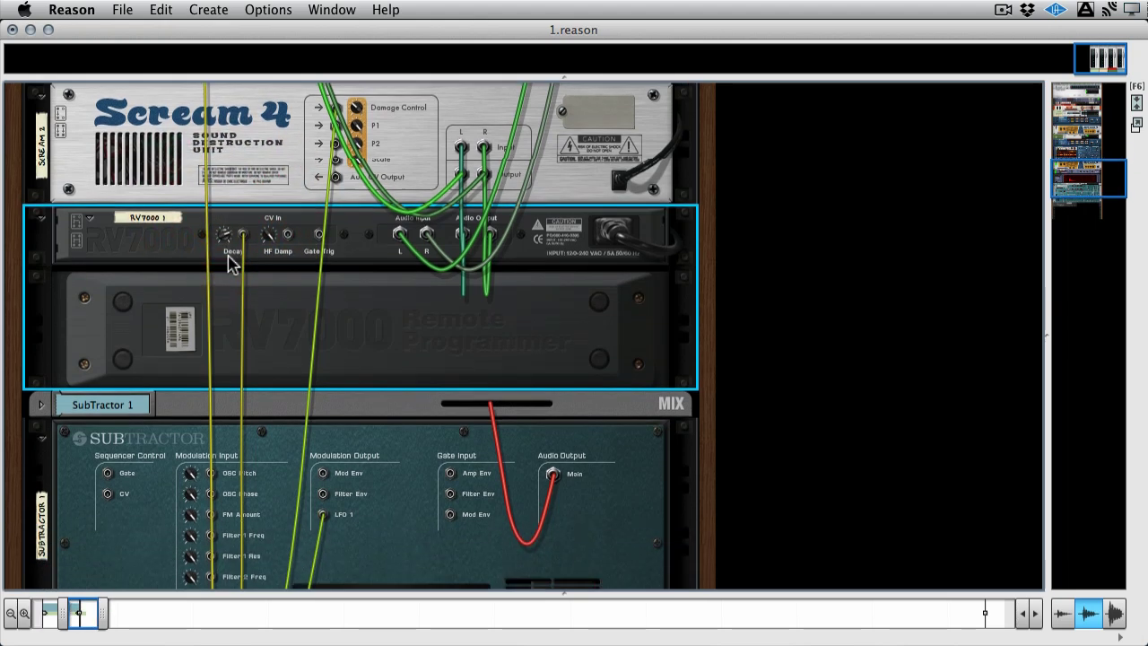
pyautogui.press('Tab')
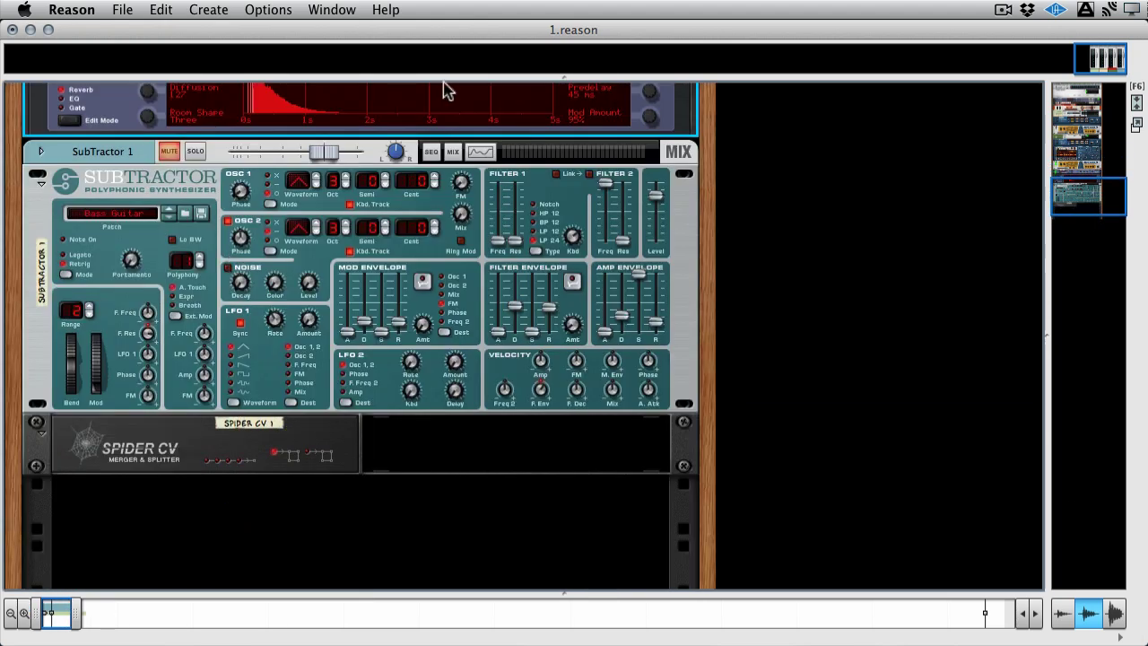
pyautogui.scroll(1, 471, 173)
pyautogui.click(276, 342)
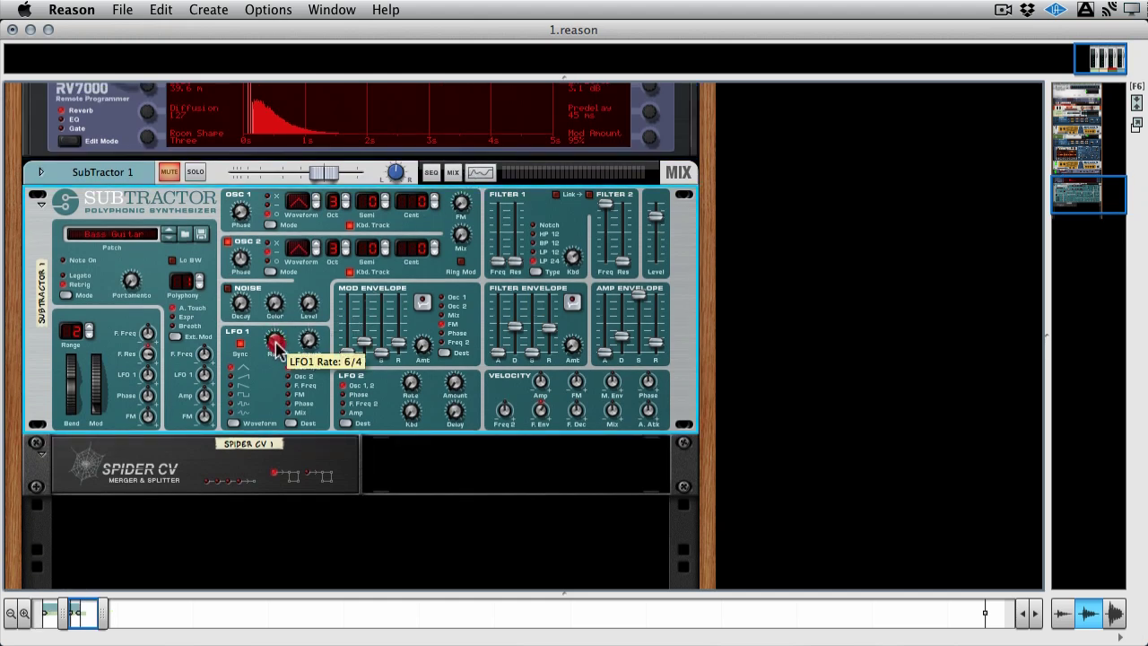
pyautogui.scroll(1, 276, 346)
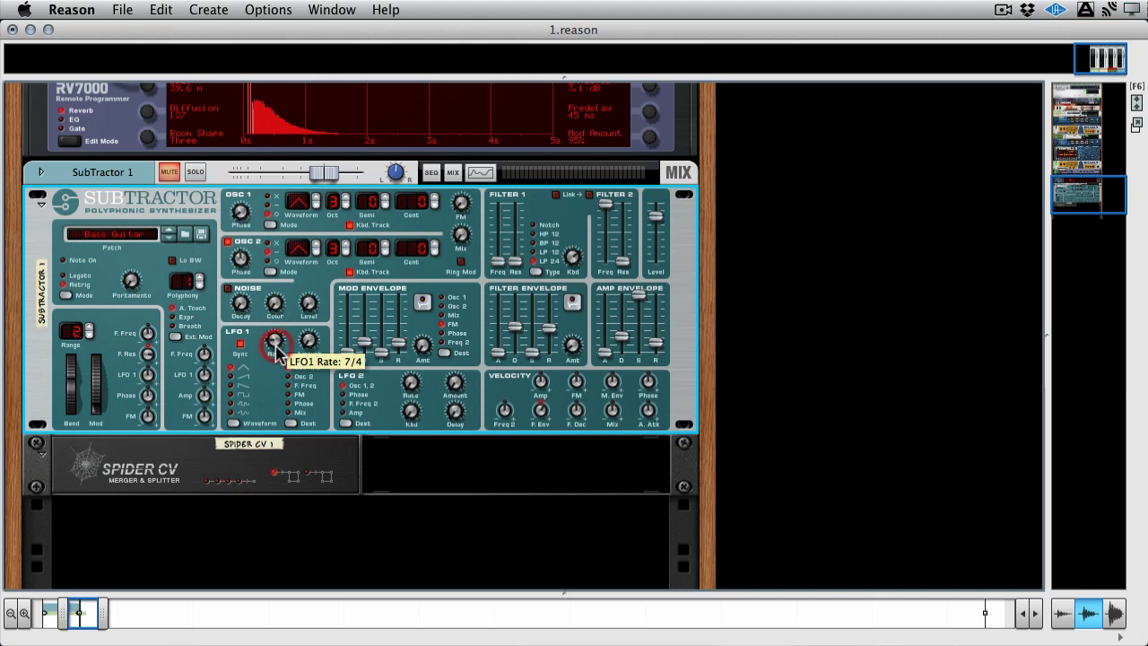
pyautogui.scroll(1, 277, 352)
# Raise Dr. OctoRex's filter frequency to 73 and cut Scream 4's mid band to 0
pyautogui.press('pageup')
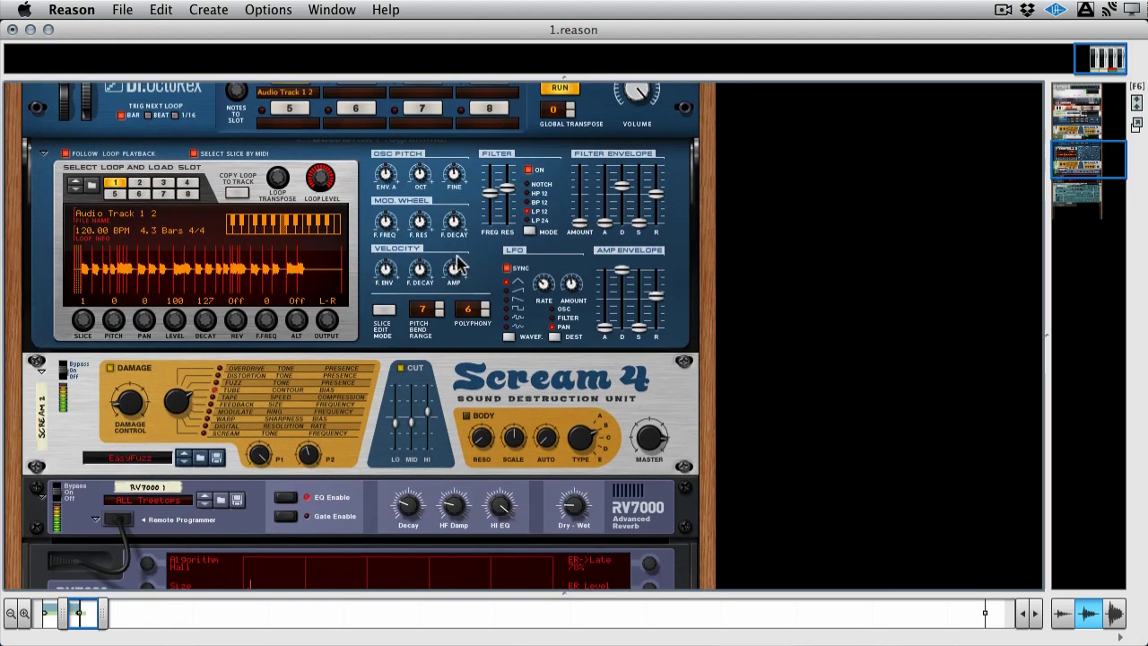
pyautogui.moveTo(489, 199); pyautogui.dragTo(488, 182)
pyautogui.moveTo(412, 402); pyautogui.dragTo(414, 420)
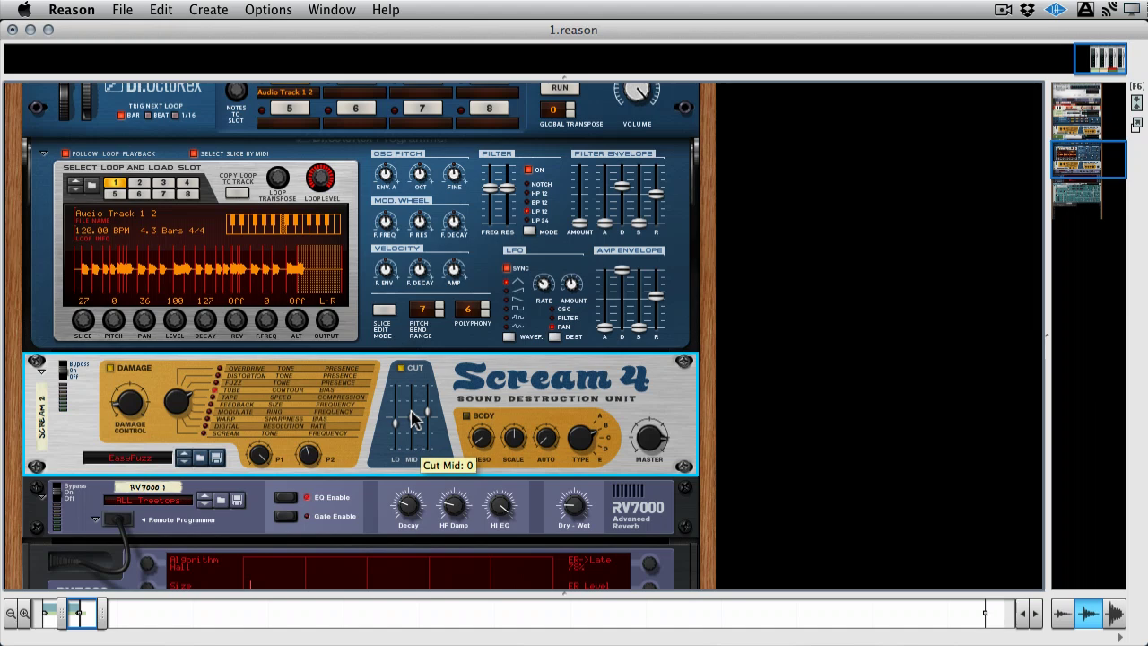
# Show the rack's rear cabling with LFO 1 feeding Spider CV 1's split outputs
pyautogui.scroll(-5, 412, 418)
pyautogui.press('Tab')
pyautogui.scroll(-4, 412, 418)
pyautogui.scroll(-3, 412, 418)
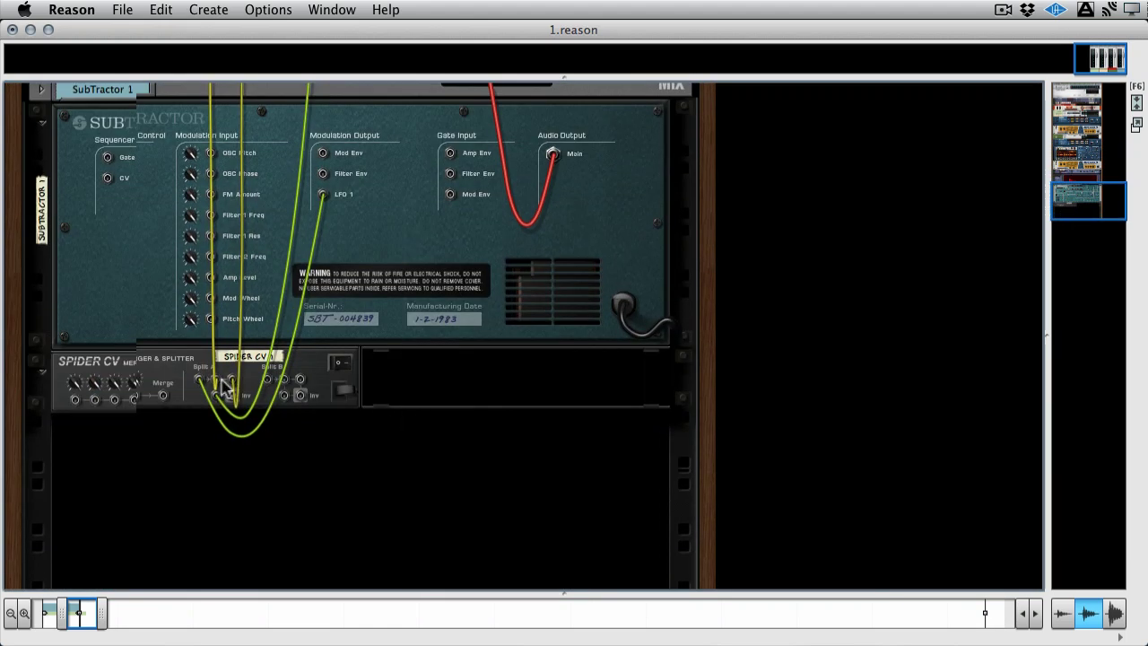
pyautogui.scroll(3, 535, 437)
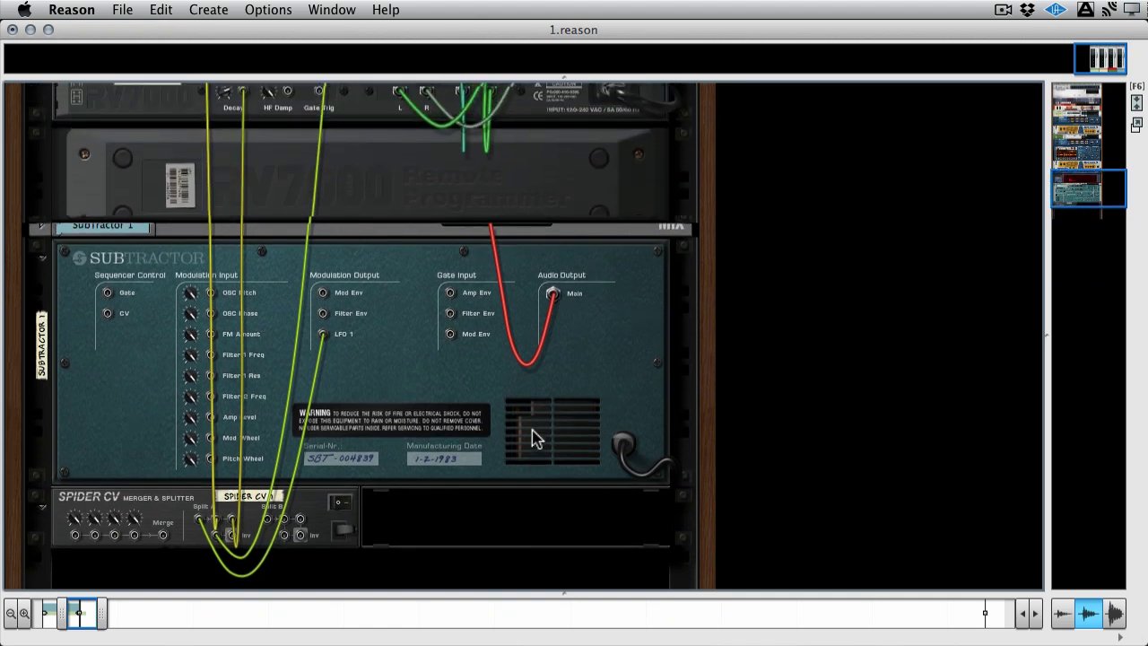
pyautogui.scroll(-1, 535, 437)
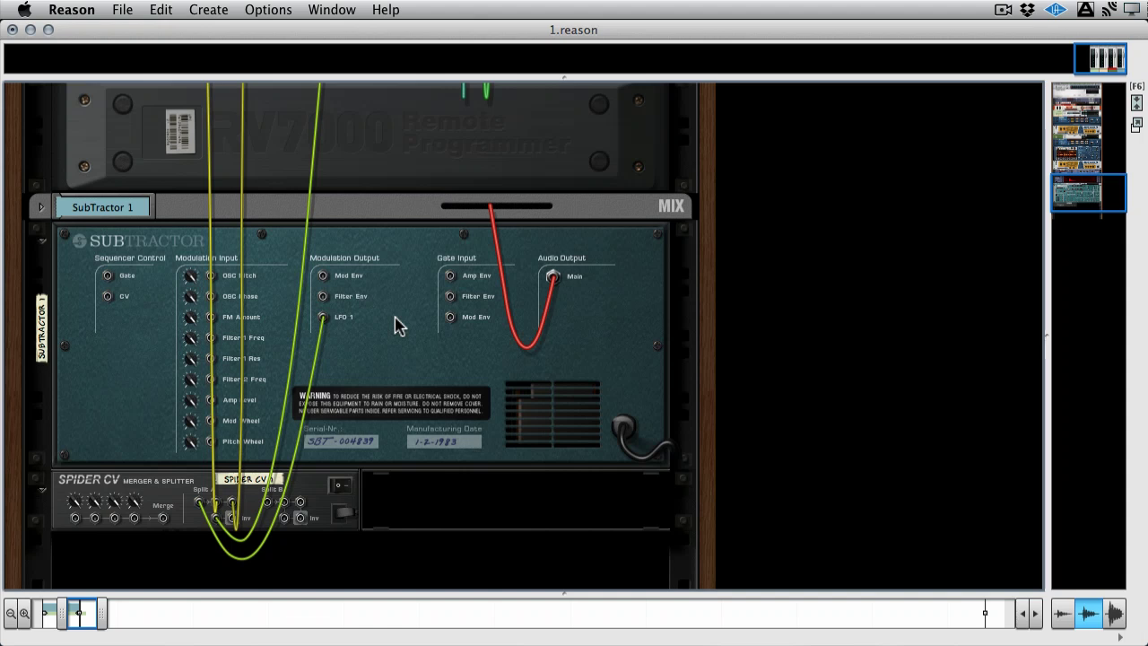
# Insert Spider Audio 1, a Spider Audio Merger & Splitter, next to Spider CV 1
pyautogui.click(430, 494)
pyautogui.rightClick(440, 493)
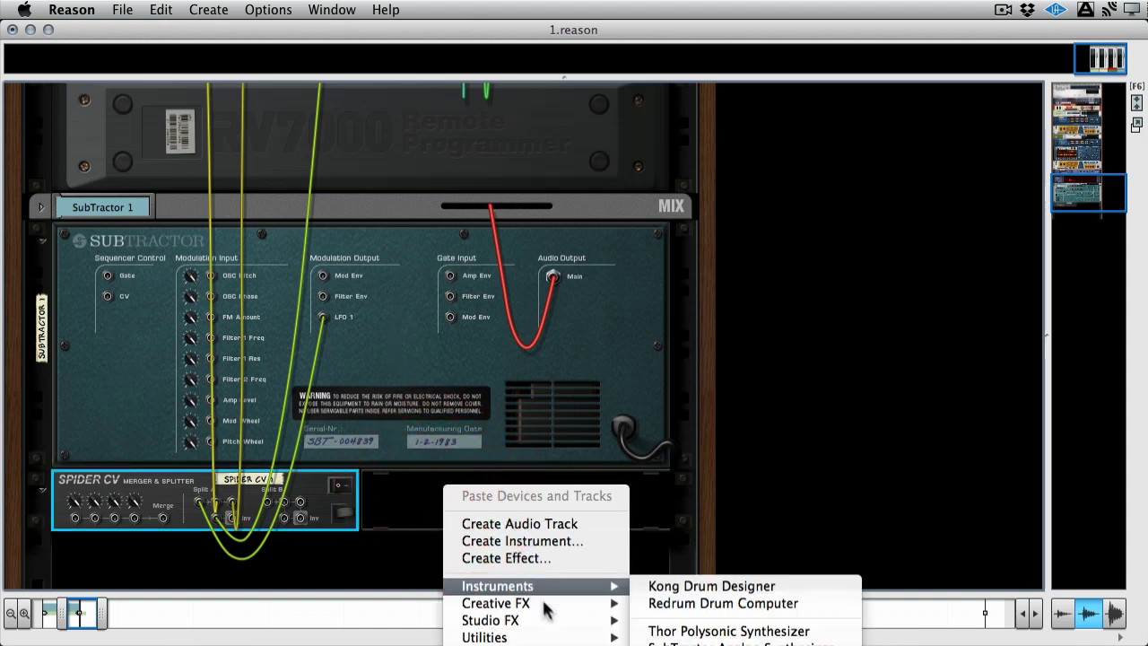
pyautogui.moveTo(582, 637)
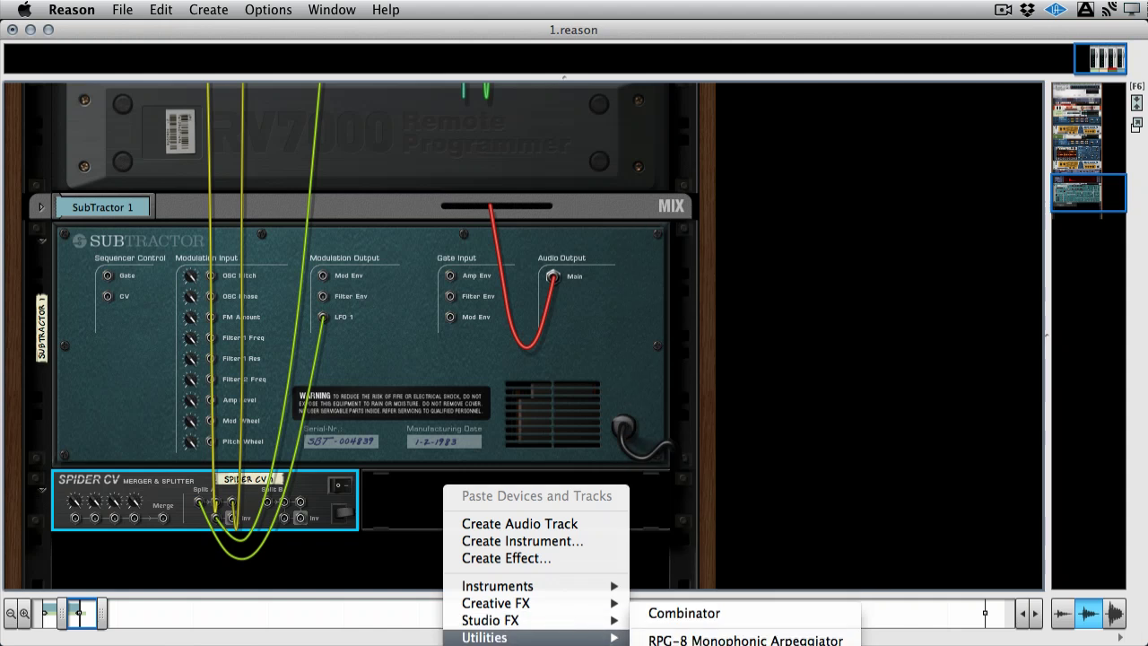
pyautogui.click(699, 645)
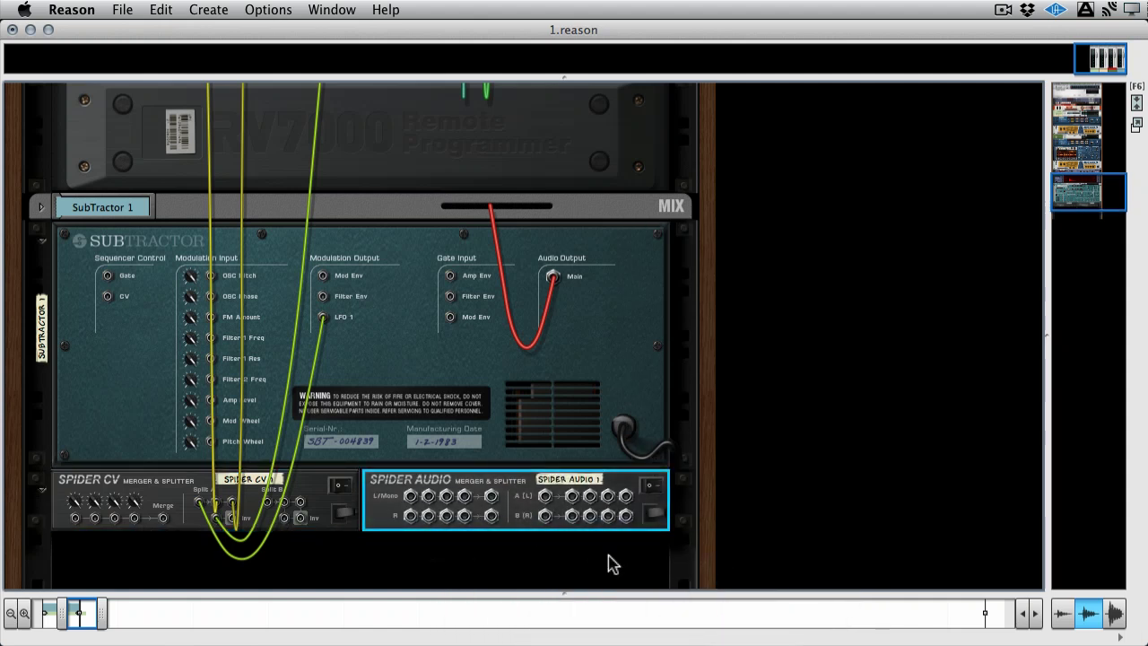